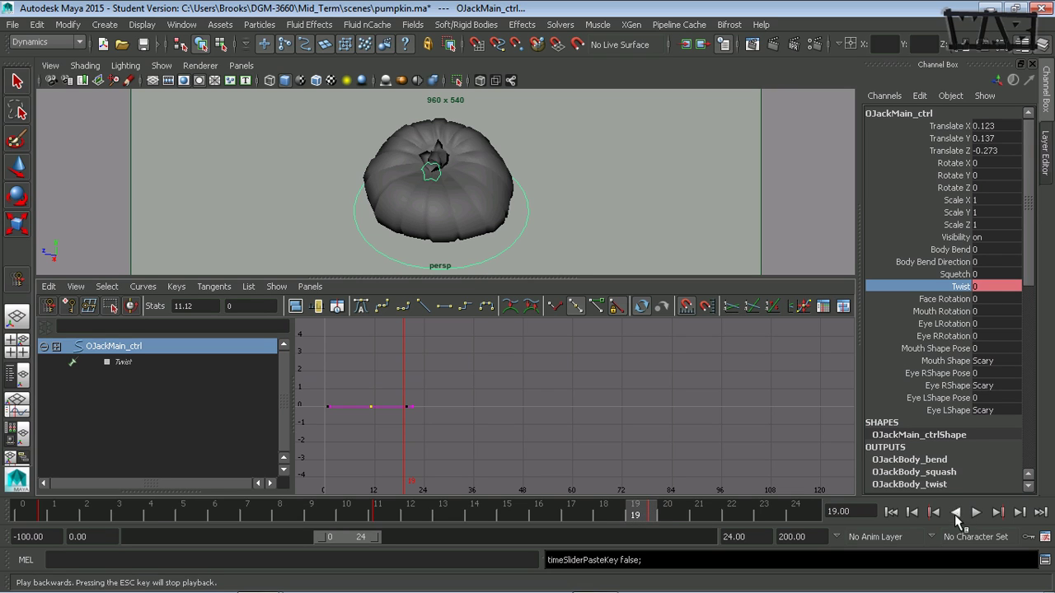
Step: Try keying the control's Twist attribute at 1 on frame 19, and undo that key
double_click(987, 286)
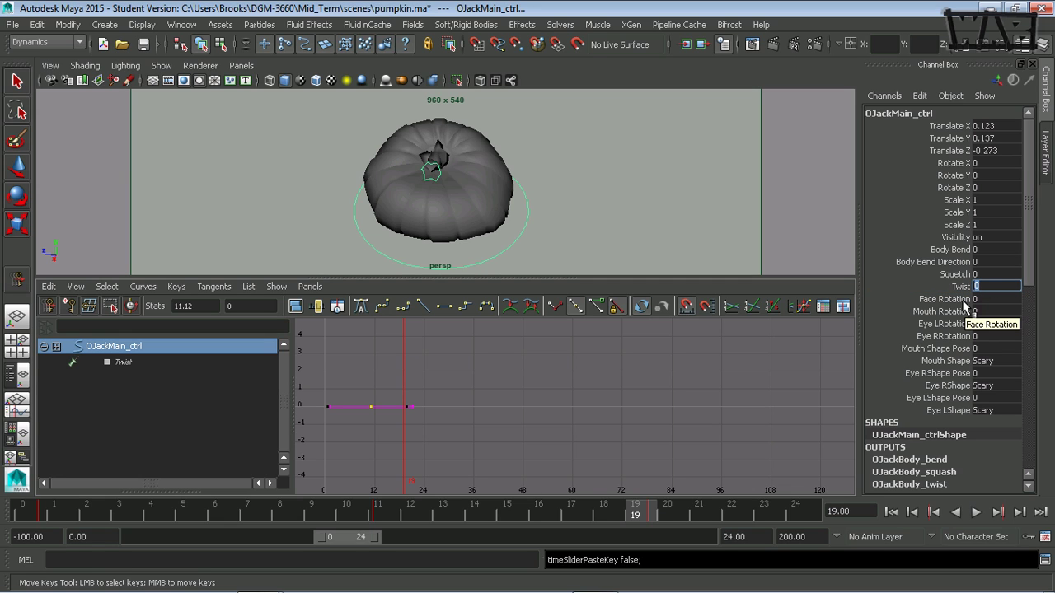
key(Return)
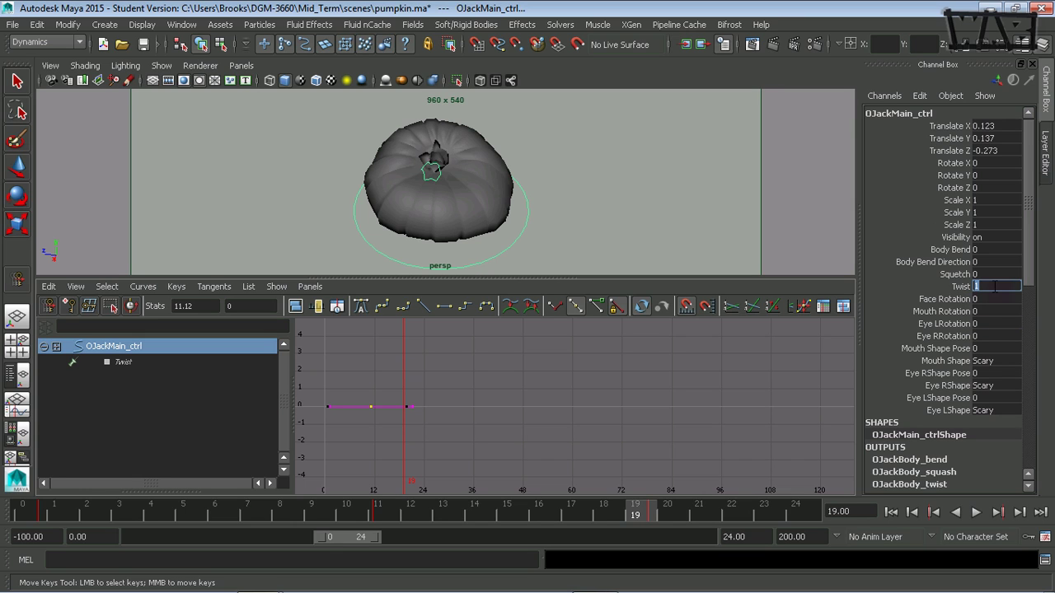
right_click(976, 287)
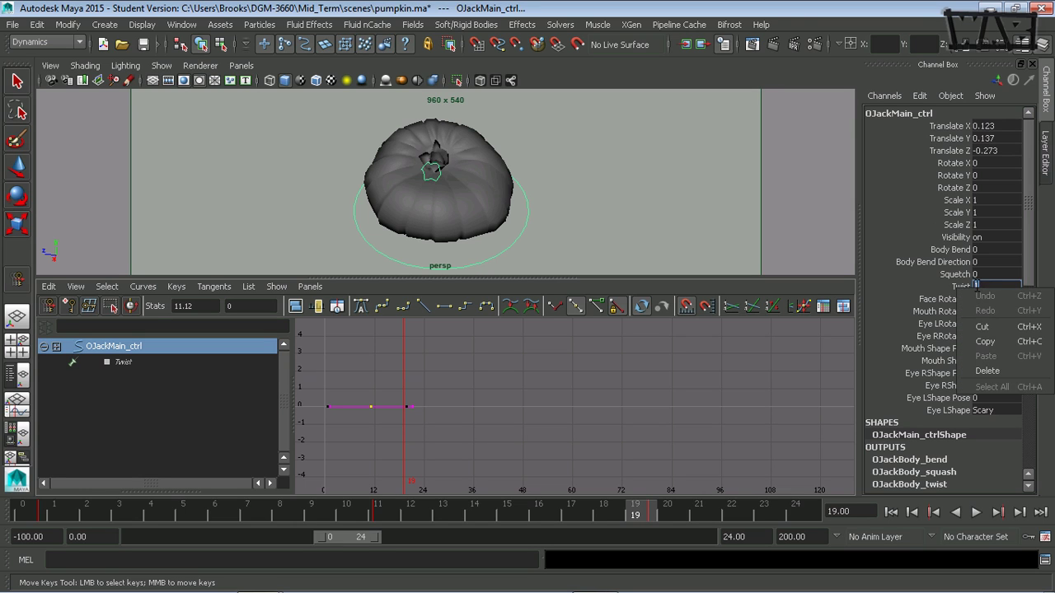
click(961, 286)
right_click(961, 290)
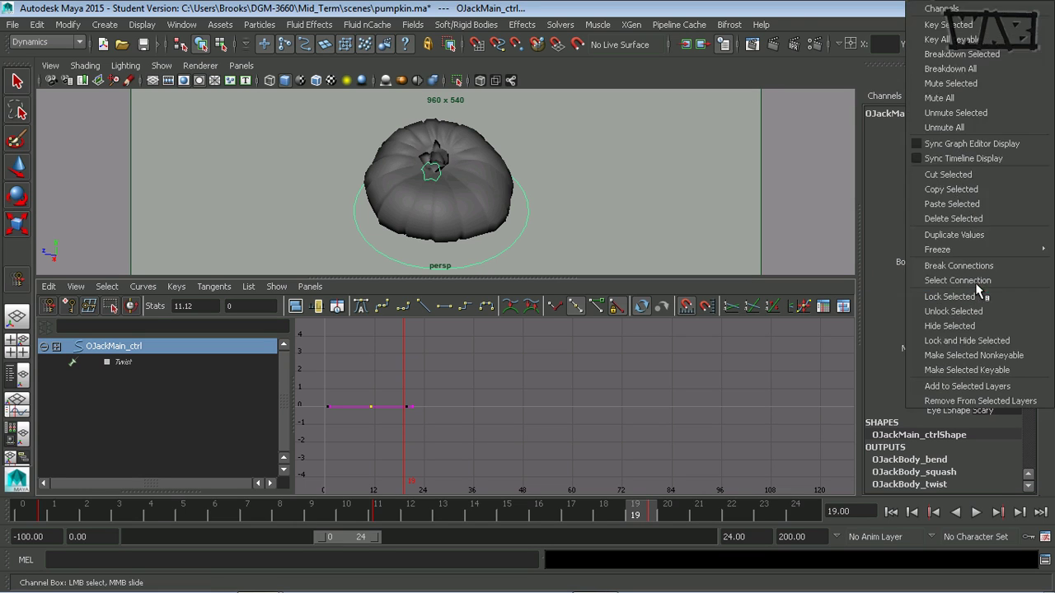
click(957, 38)
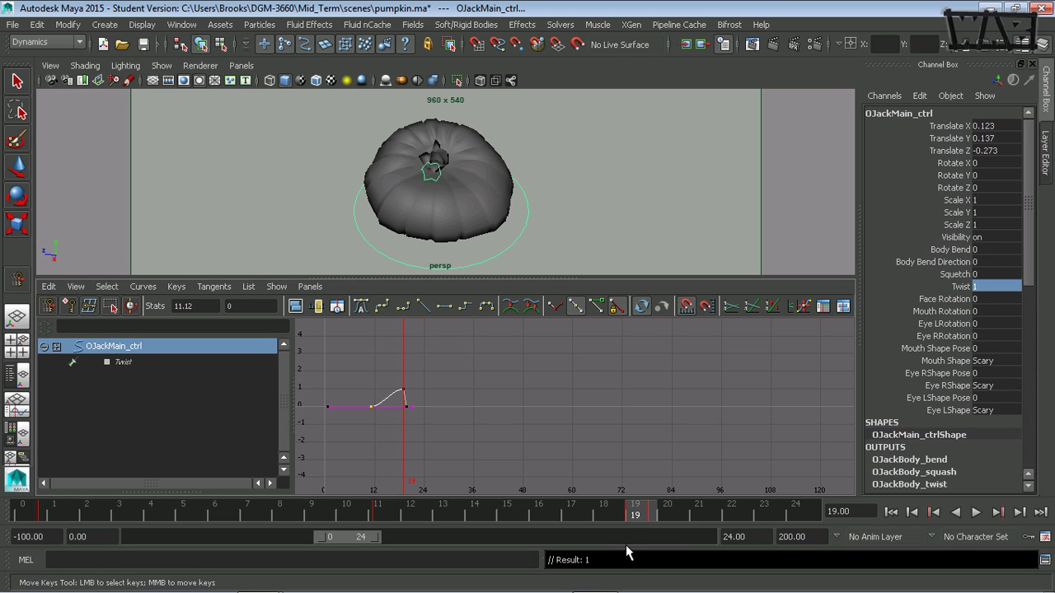
key(ctrl+z)
Step: Go to the existing key at frame 19.72 and key Twist there with a value of 1
click(998, 513)
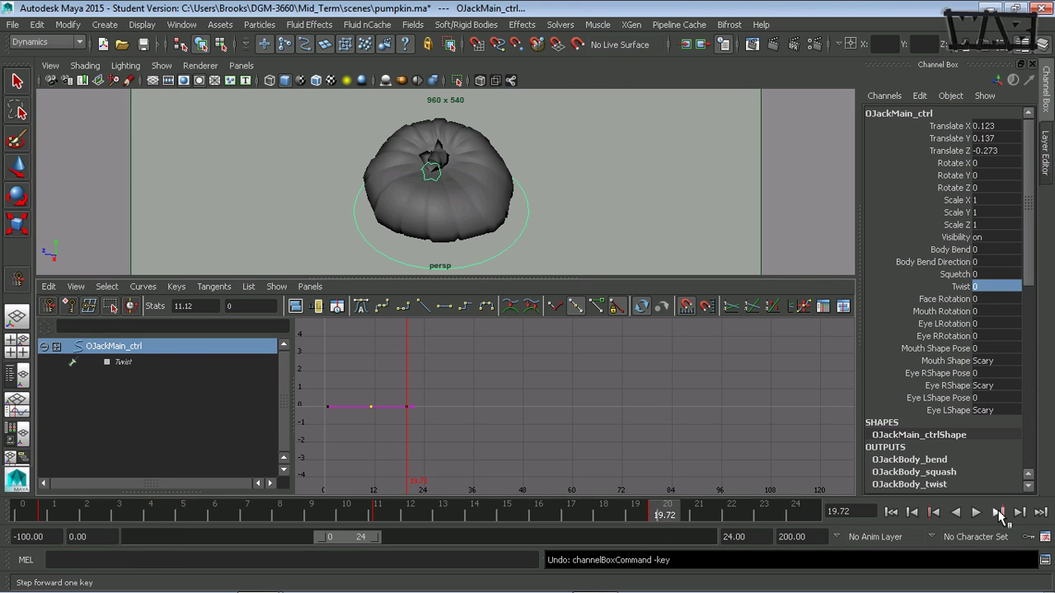
text(1)
key(Return)
click(978, 289)
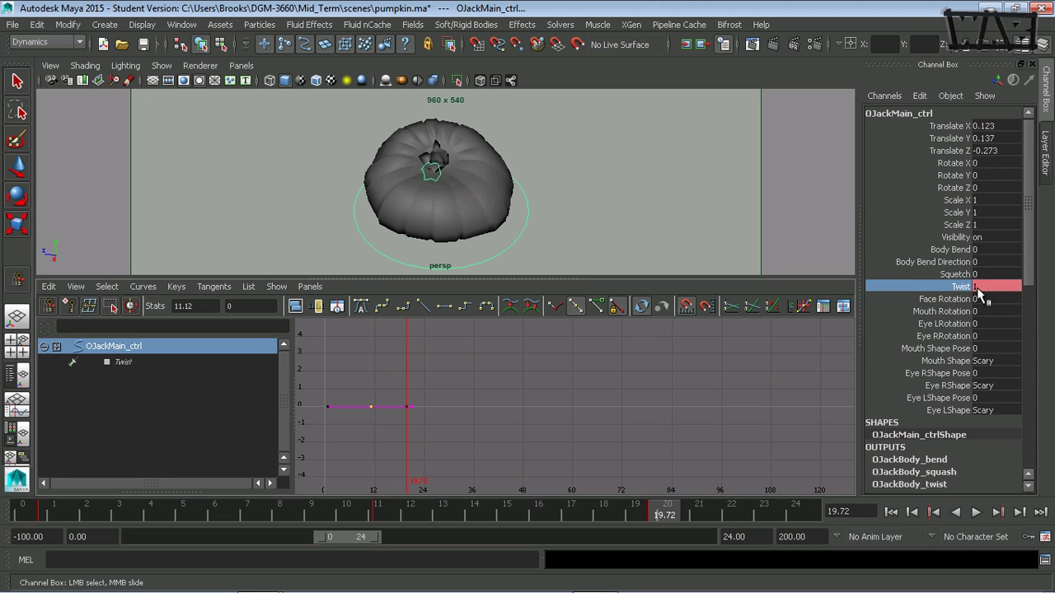
right_click(977, 289)
click(943, 28)
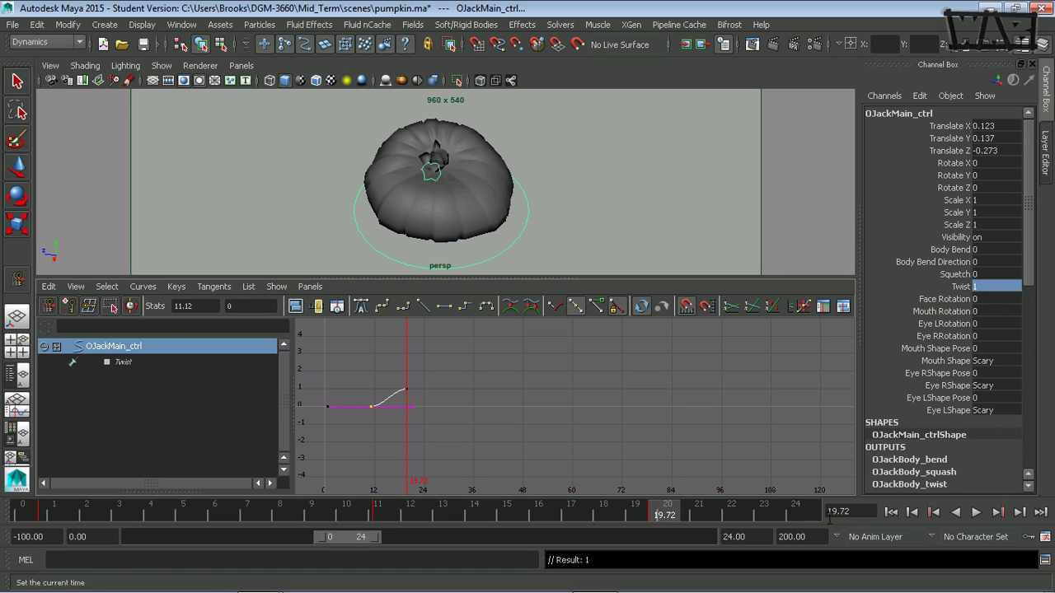
Step: Return to frame 0 and delete every Twist key by clearing the timeline range that contains them
mouse_move(401, 513)
mouse_down()
mouse_move(47, 511)
mouse_move(707, 530)
mouse_move(94, 509)
mouse_move(631, 515)
mouse_move(41, 514)
mouse_move(51, 515)
mouse_up()
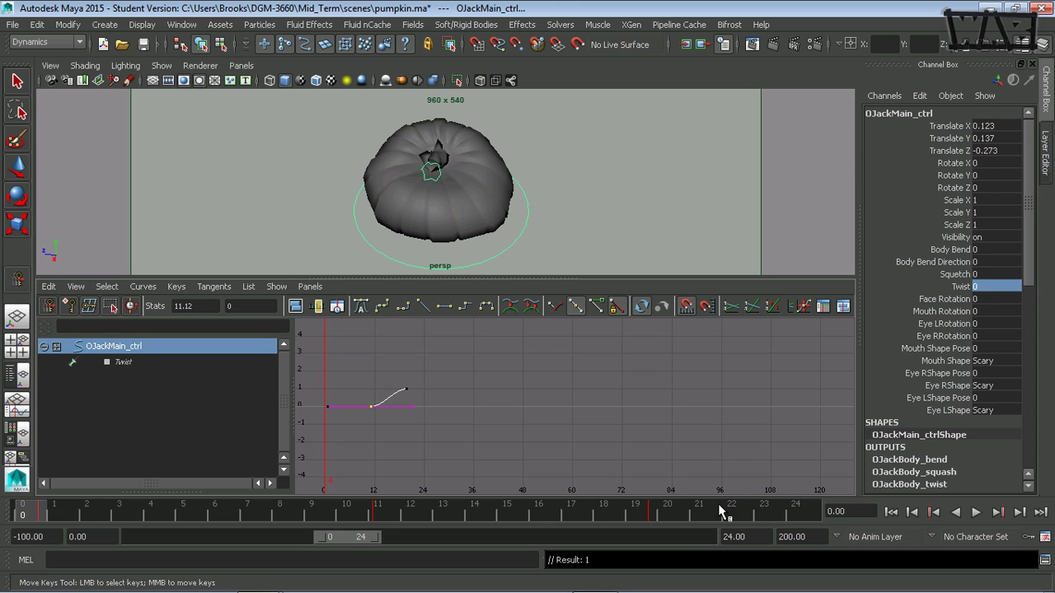
shift+drag(714, 513, 72, 511)
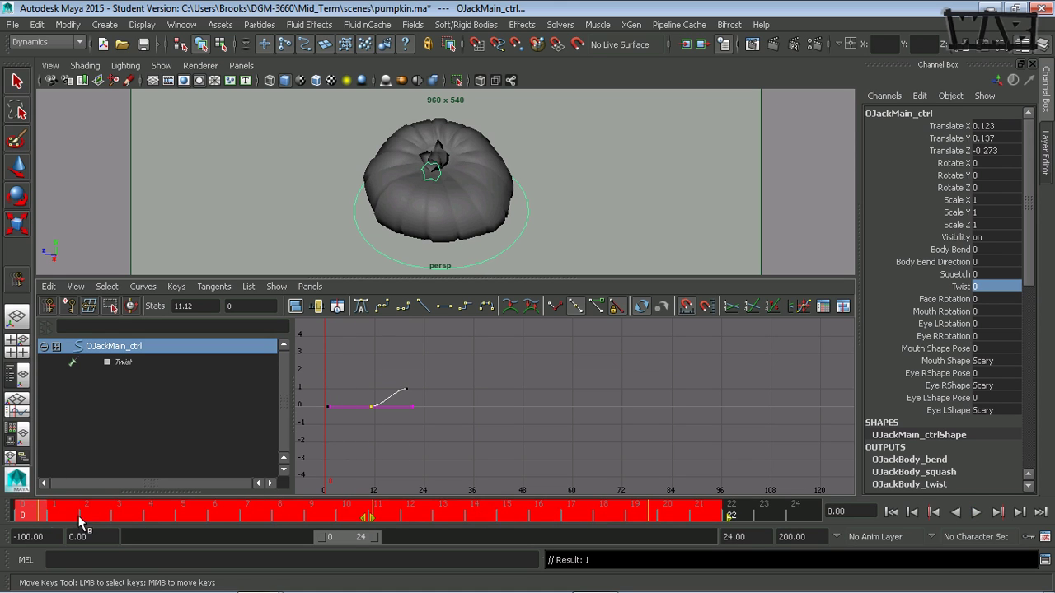
right_click(410, 515)
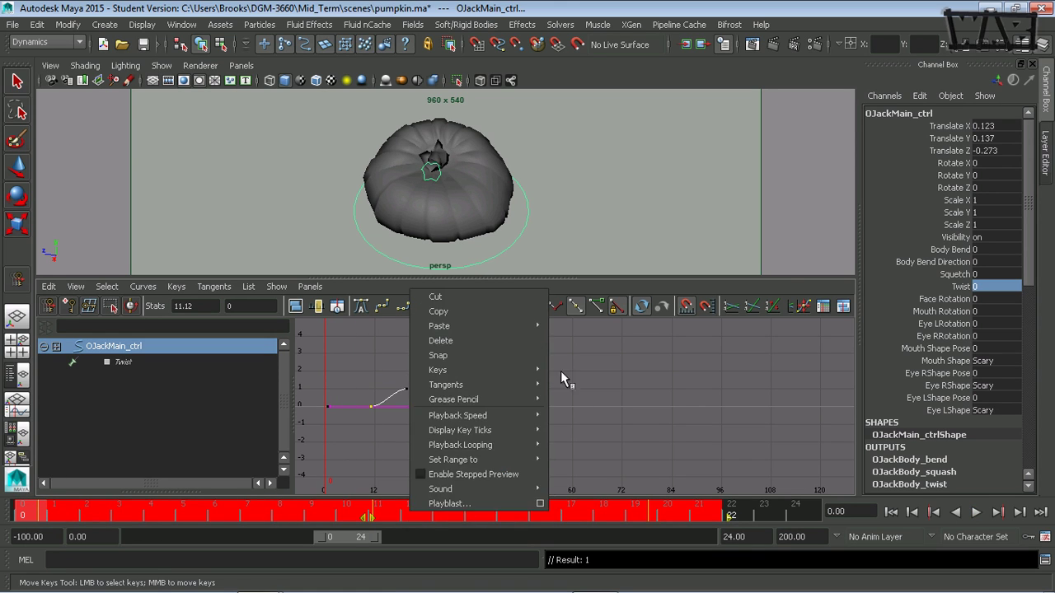
click(482, 340)
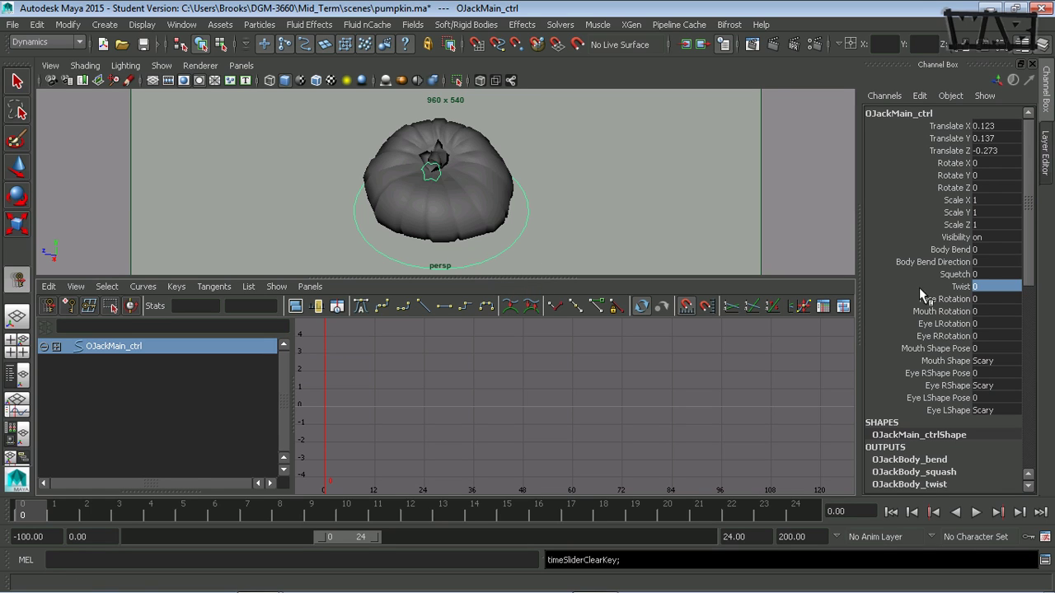
Step: Set a Twist key with value 0 at frame 1
click(67, 508)
right_click(993, 280)
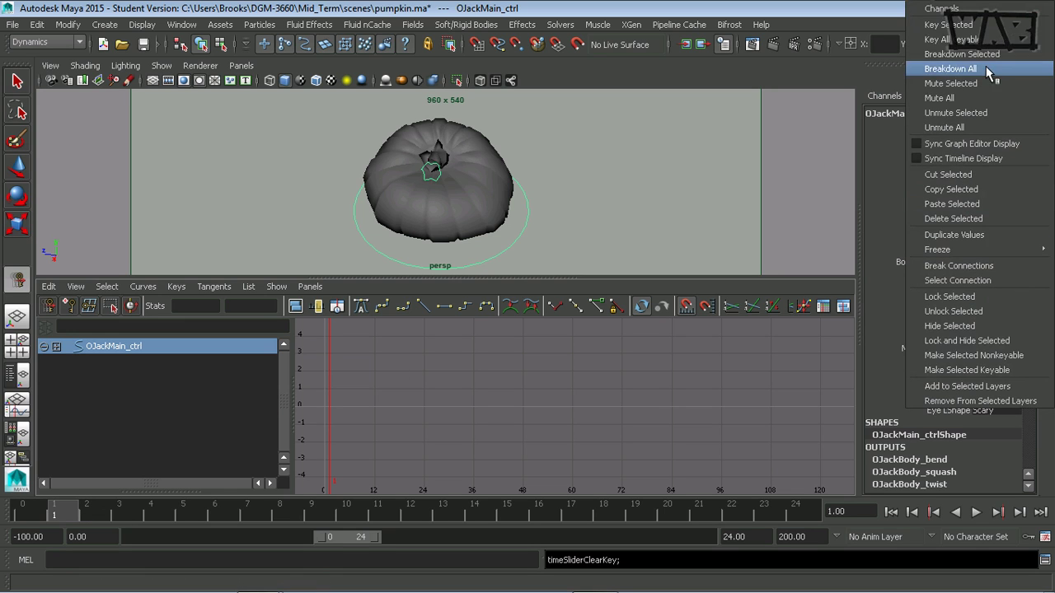
click(993, 42)
Step: At frame 10, raise Twist to 10 and key that attribute
click(347, 512)
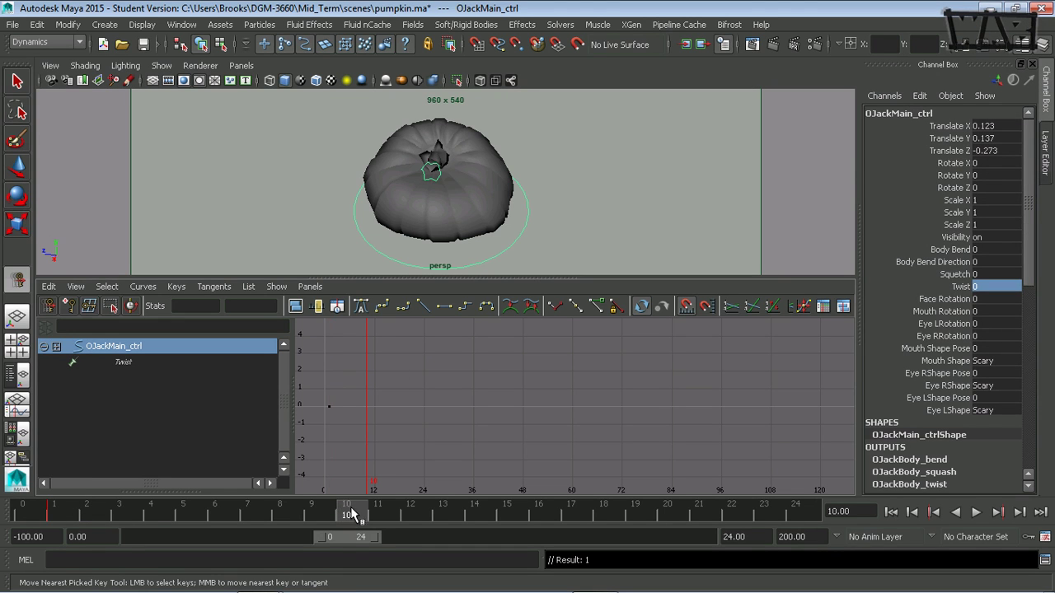
right_click(984, 287)
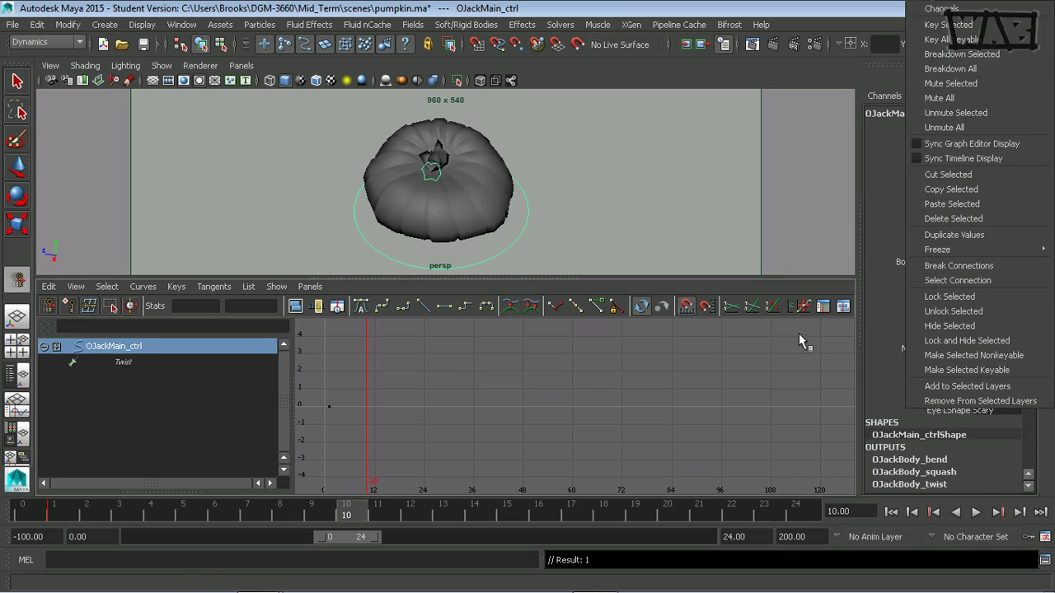
click(768, 242)
click(942, 288)
middle_drag(620, 241, 656, 232)
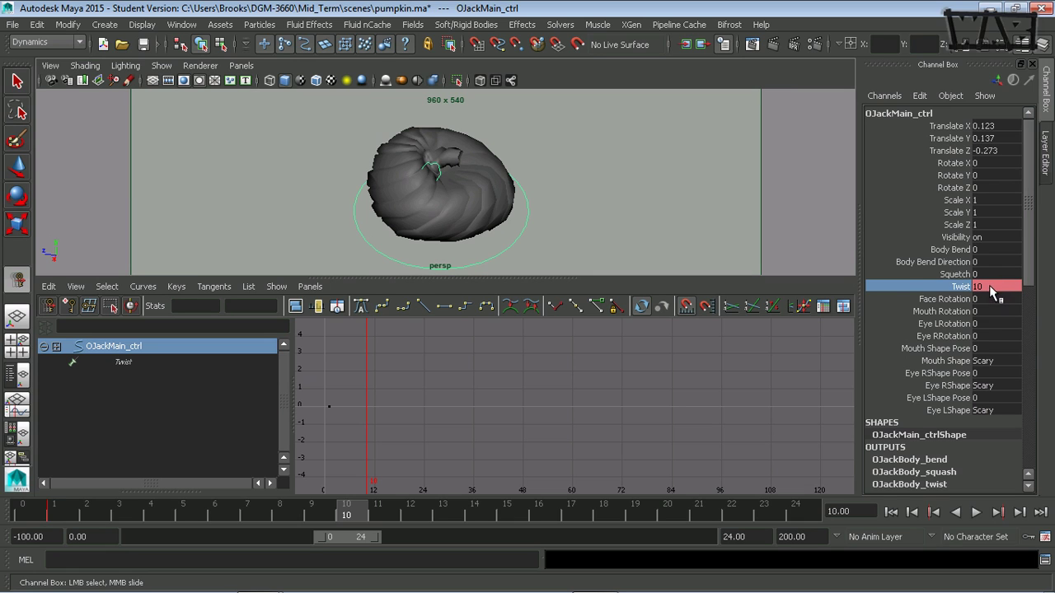
right_drag(992, 292, 990, 29)
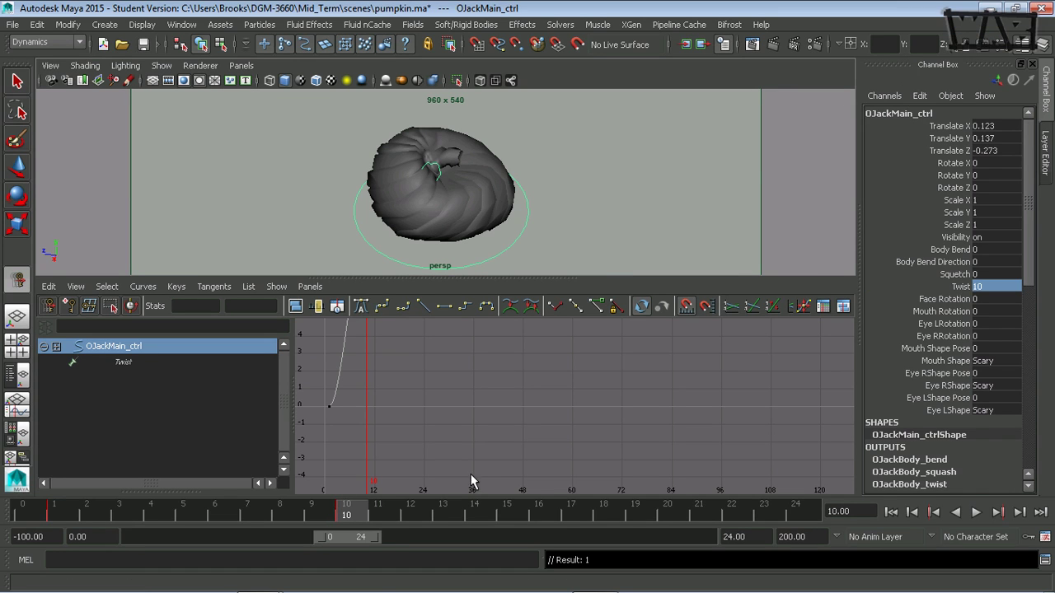
Step: At frame 20, bring Twist back to 0 and key that attribute
click(666, 512)
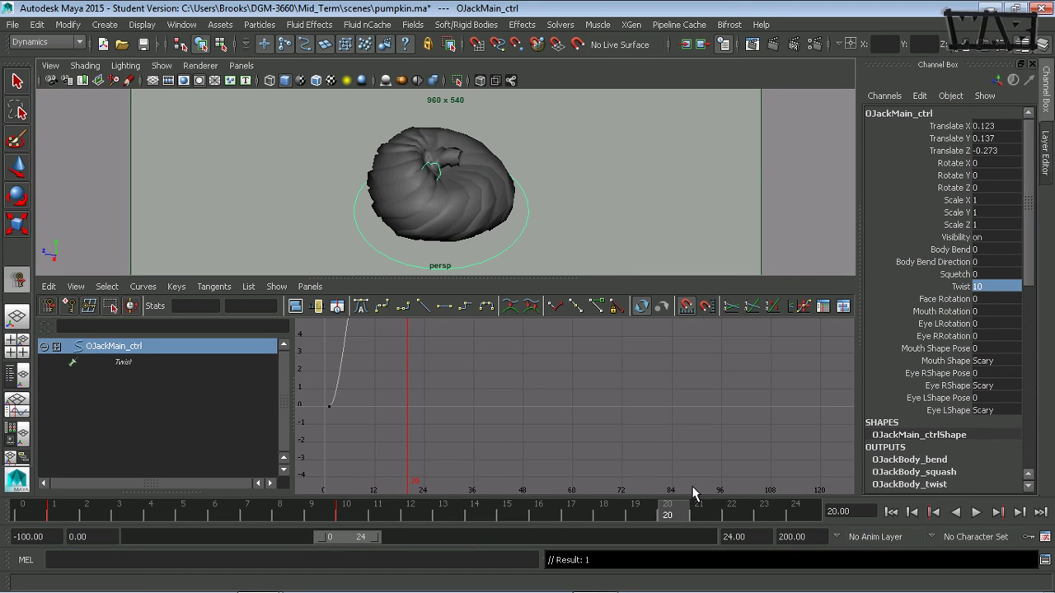
click(979, 289)
middle_drag(745, 213, 652, 223)
right_click(985, 287)
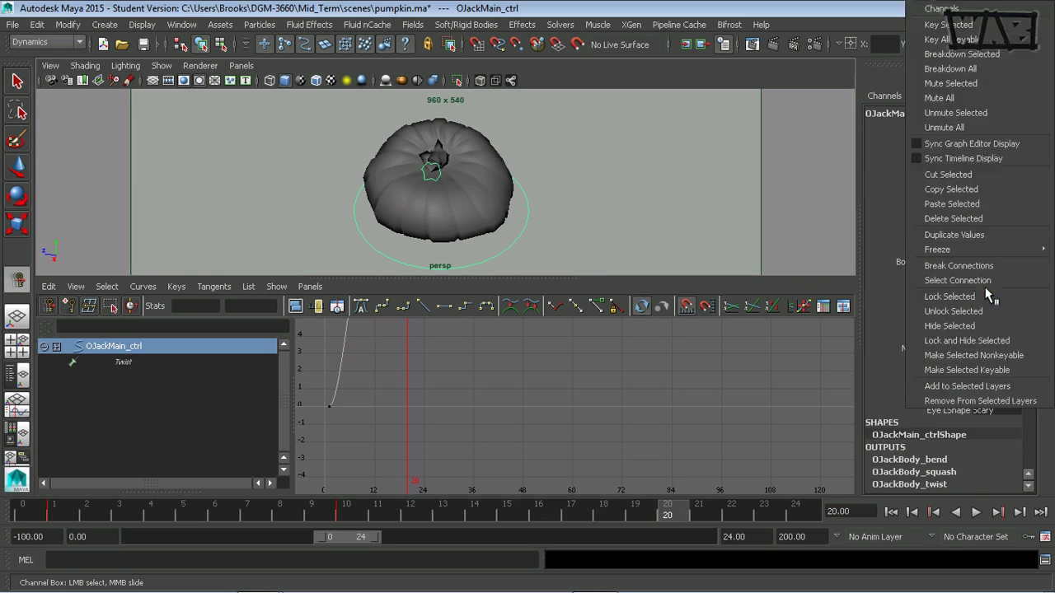
click(956, 24)
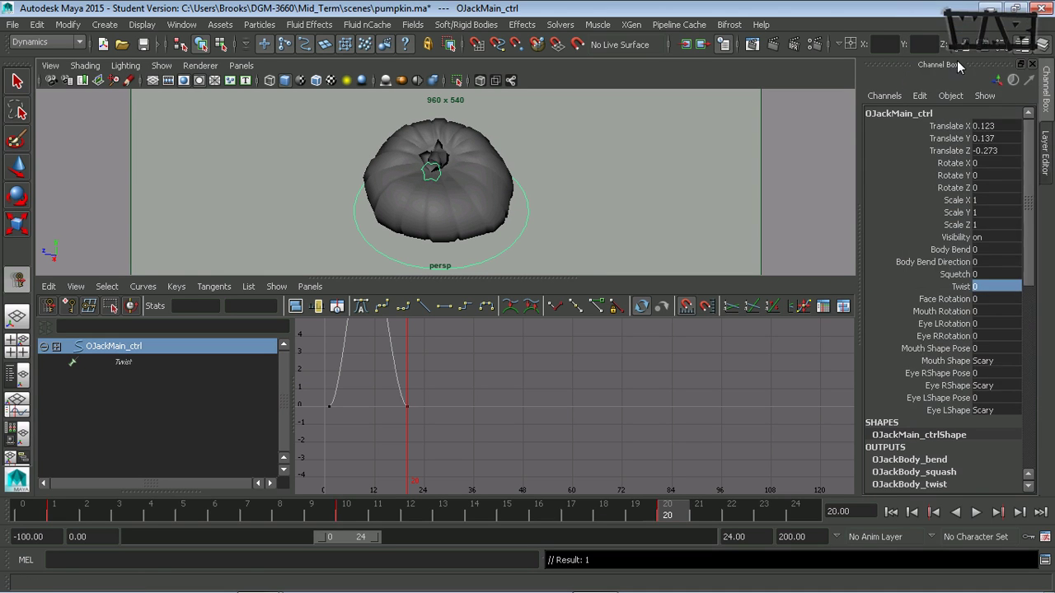
Step: Shorten the playback range to frames 1 to 19, and play the twist animation to check it
drag(691, 509, 725, 501)
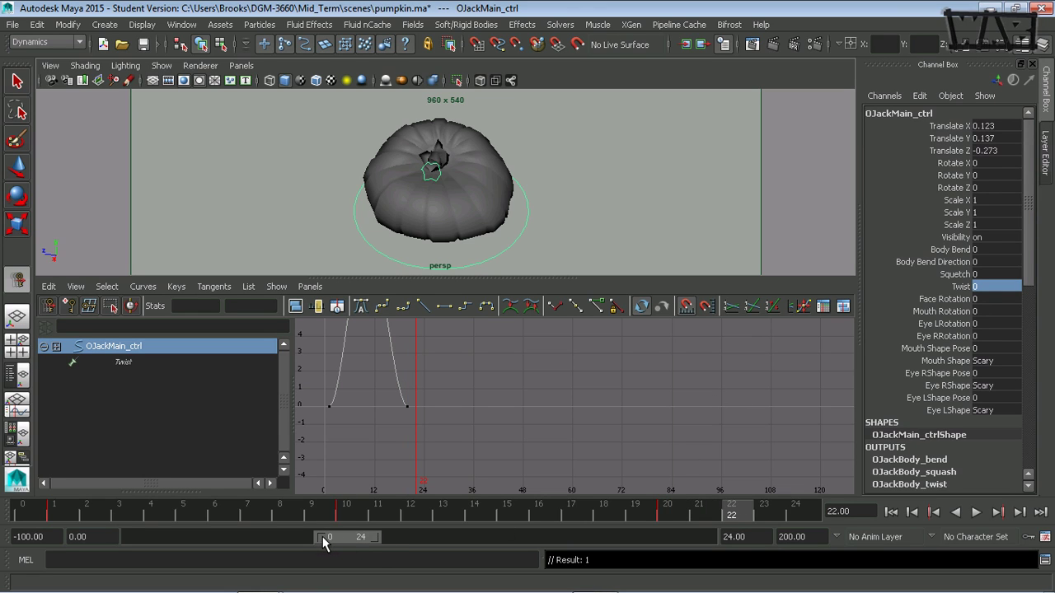
drag(323, 537, 365, 537)
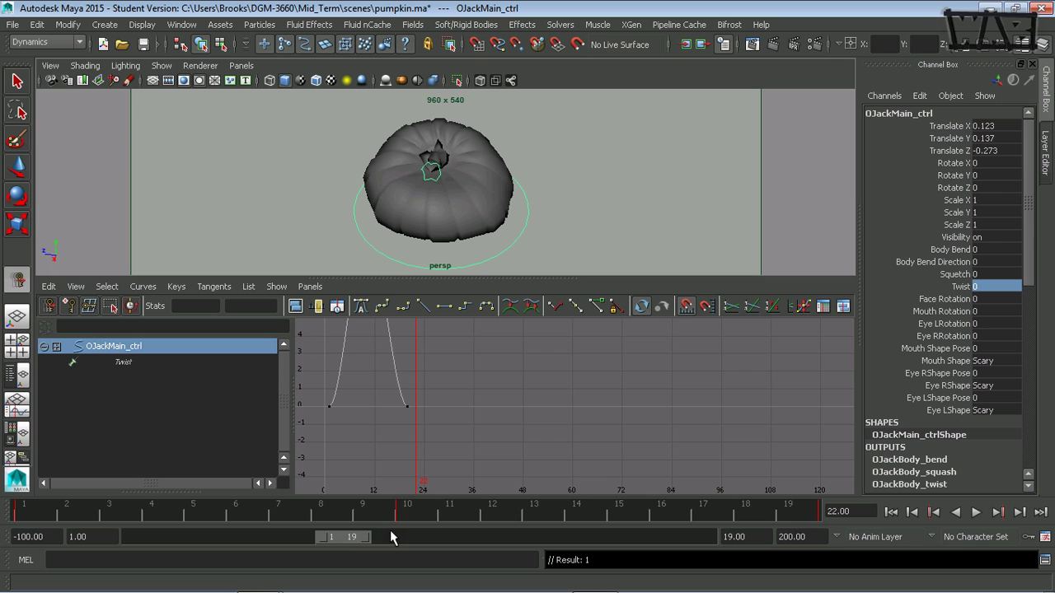
key(alt+v)
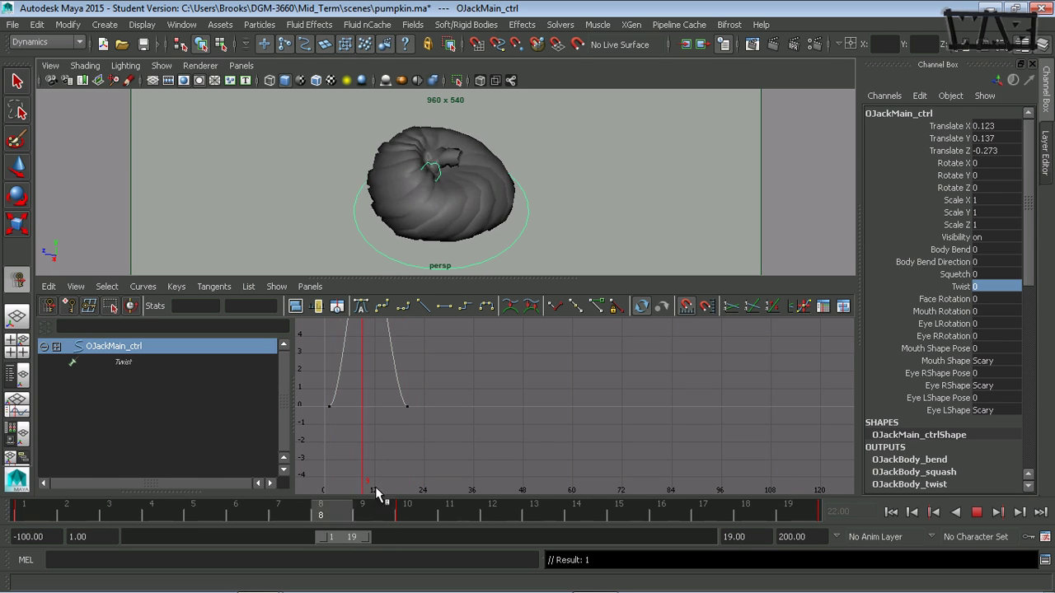
key(alt+v)
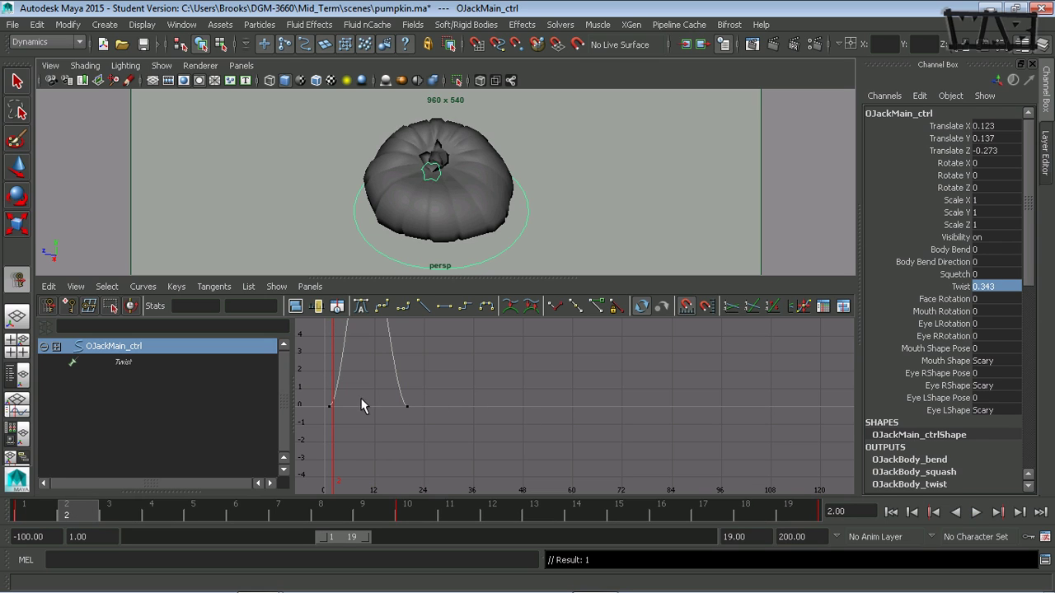
Step: Select the Twist curve's key at frame 10 and tilt its unified tangent slightly using the incoming handle
mouse_move(367, 391)
alt+right_down()
mouse_move(419, 398)
mouse_move(384, 401)
alt+right_up()
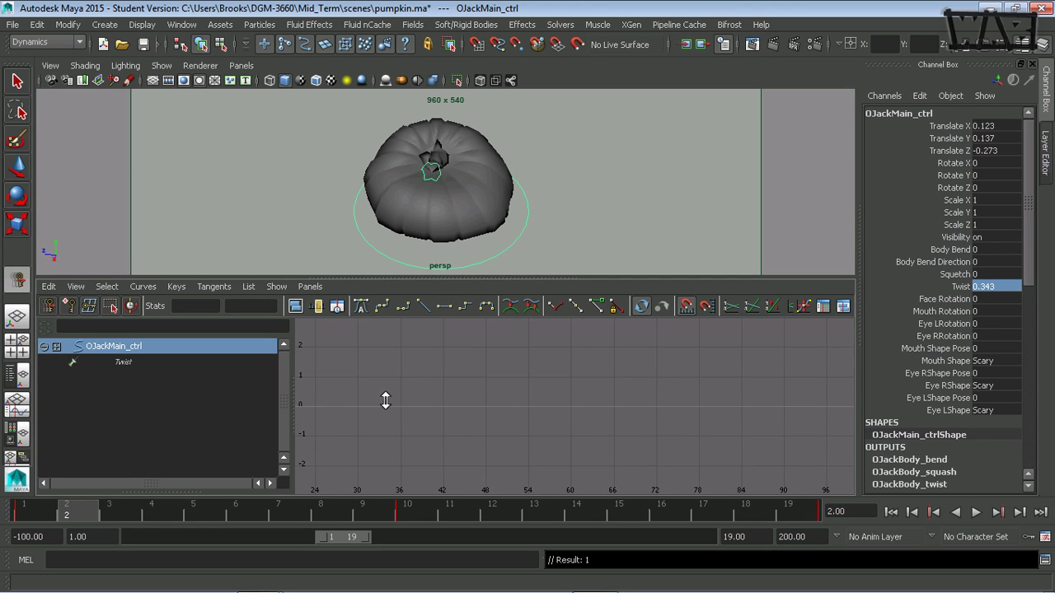
key(f)
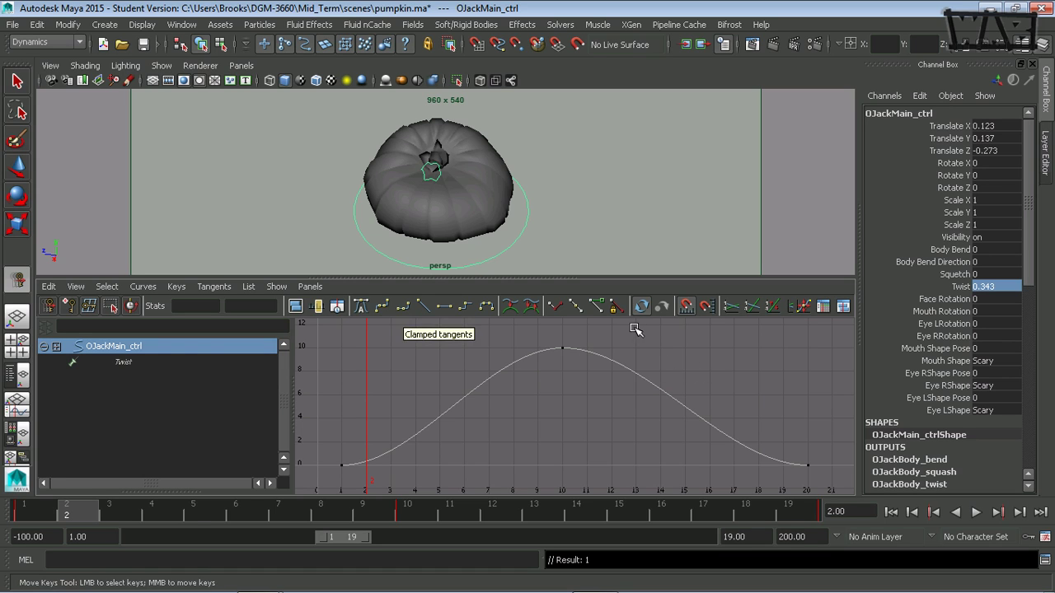
drag(595, 334, 559, 352)
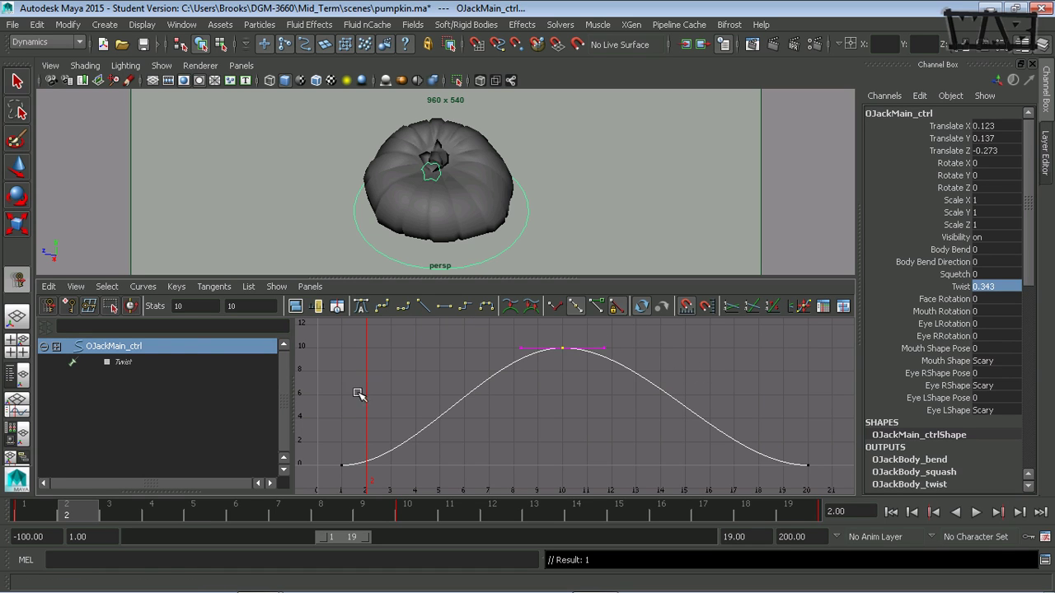
click(526, 351)
middle_drag(526, 351, 462, 348)
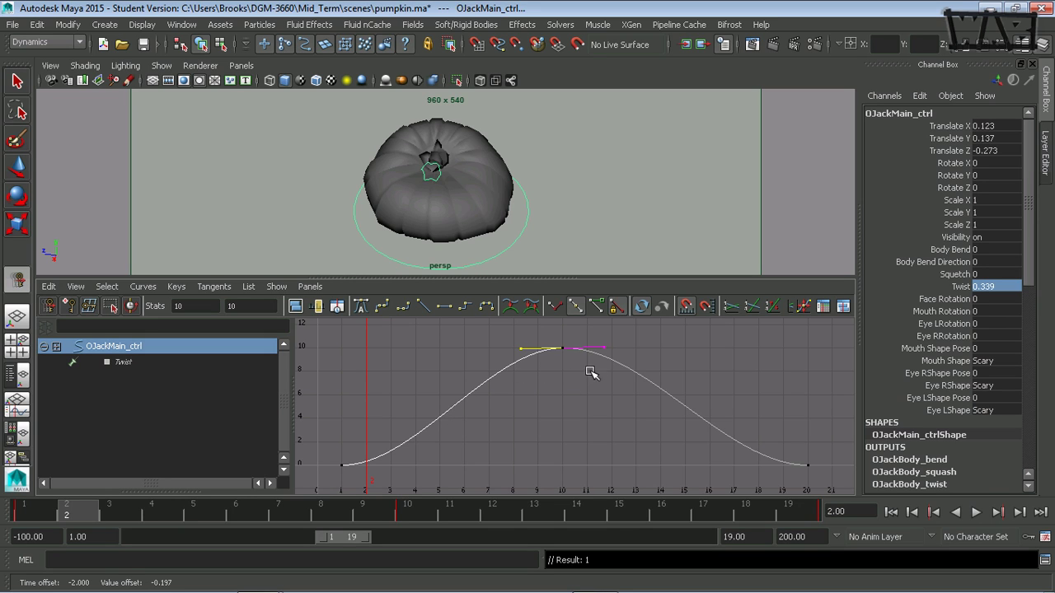
Step: Break the tangents of the frame 10 key and angle both handles downward to form a sharp peak
click(552, 308)
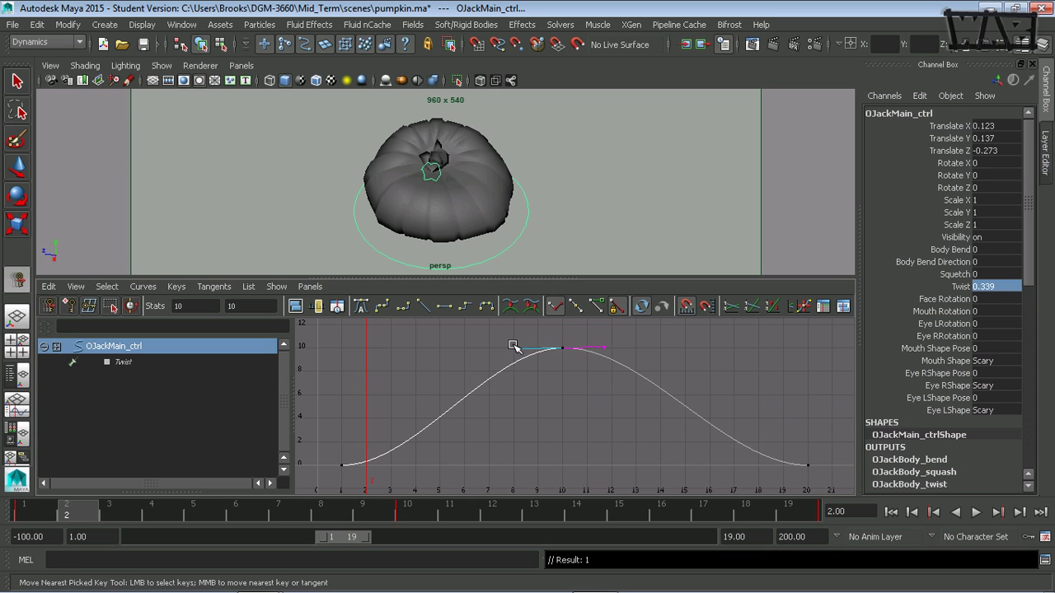
middle_drag(523, 353, 542, 384)
click(612, 346)
middle_drag(612, 346, 584, 381)
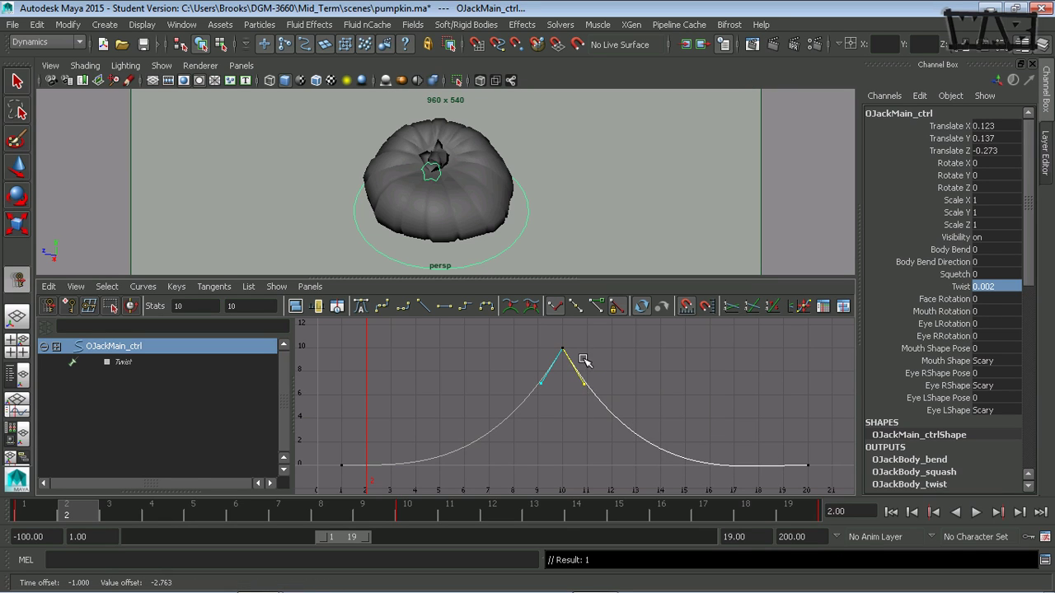
Step: Select the frame 10 key and apply spline, linear, flat and finally stepped tangents to it
drag(591, 343, 525, 360)
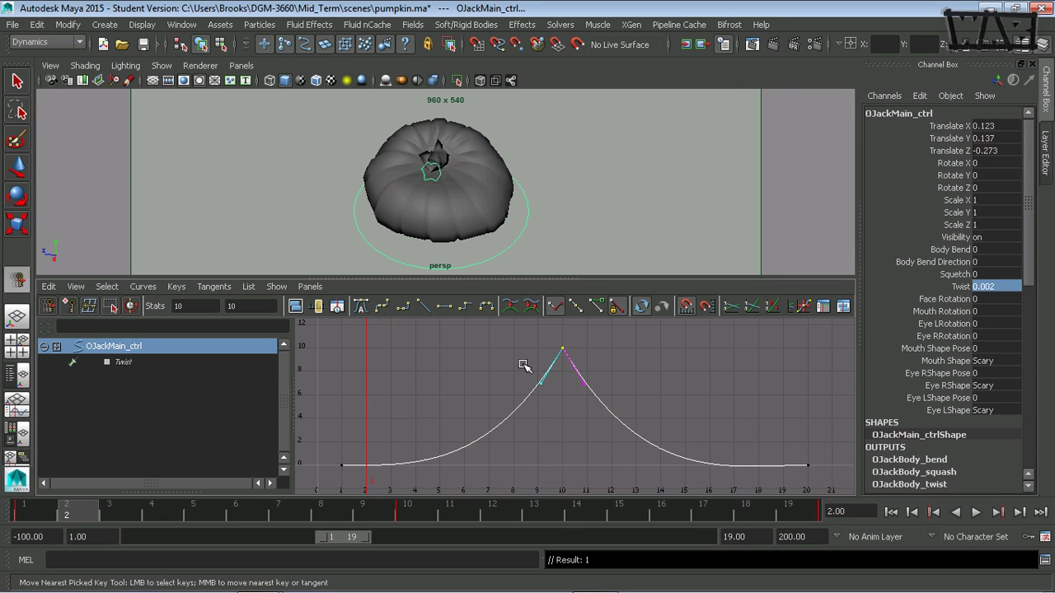
click(384, 306)
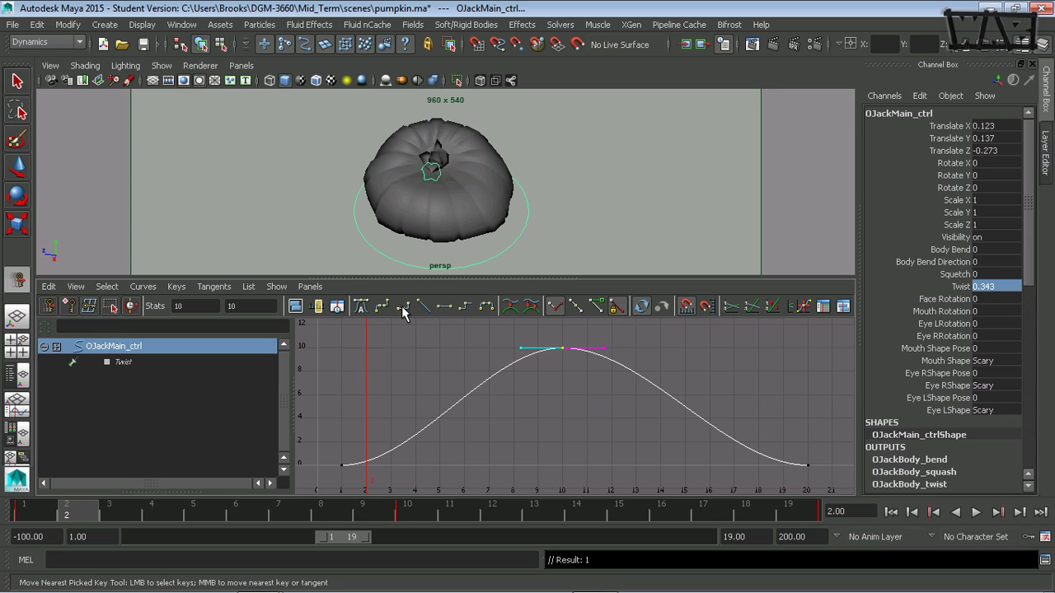
click(422, 306)
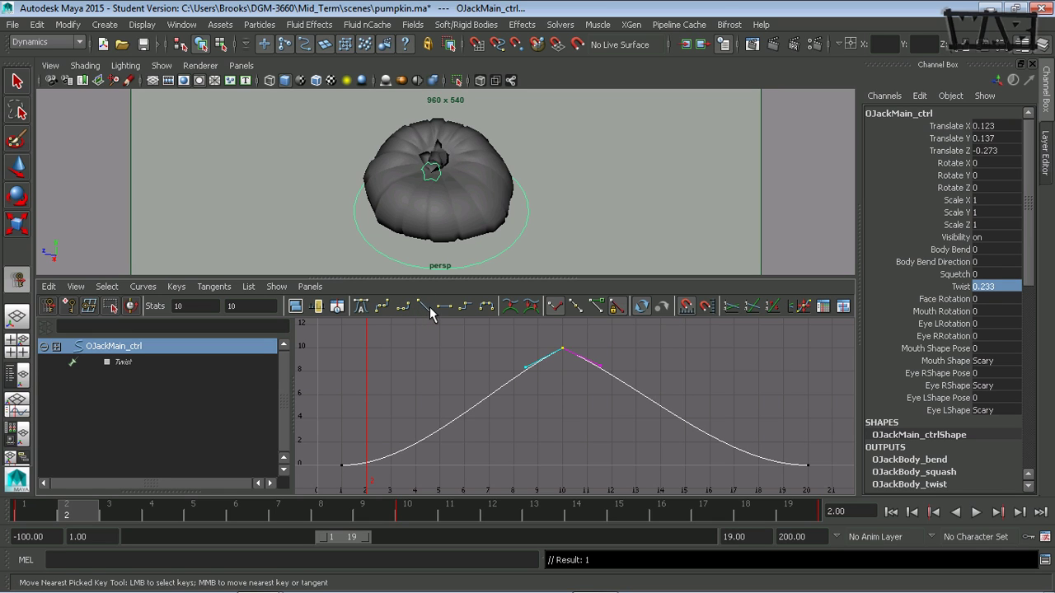
click(440, 307)
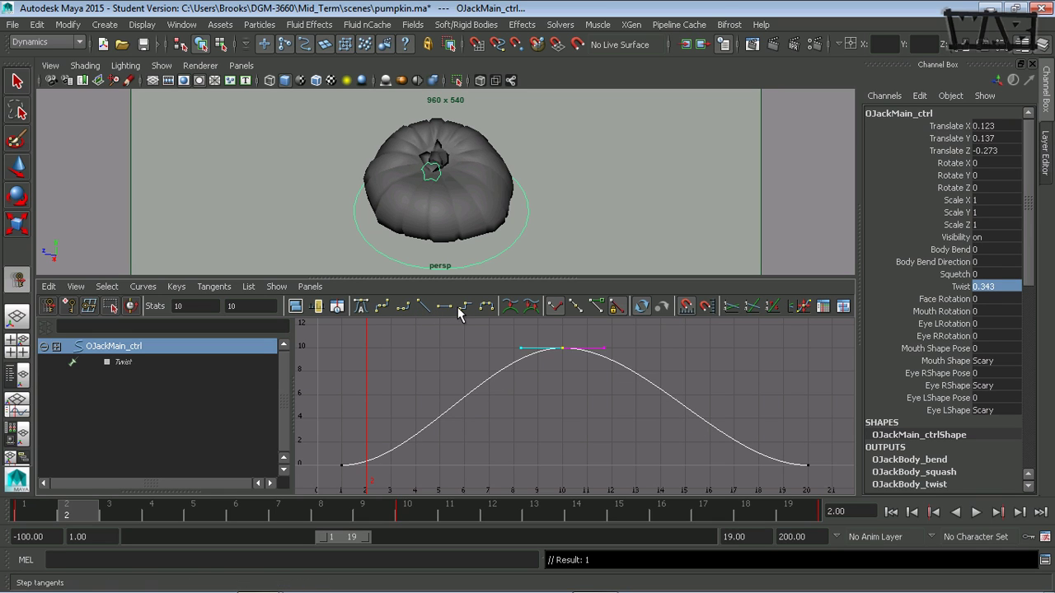
click(465, 307)
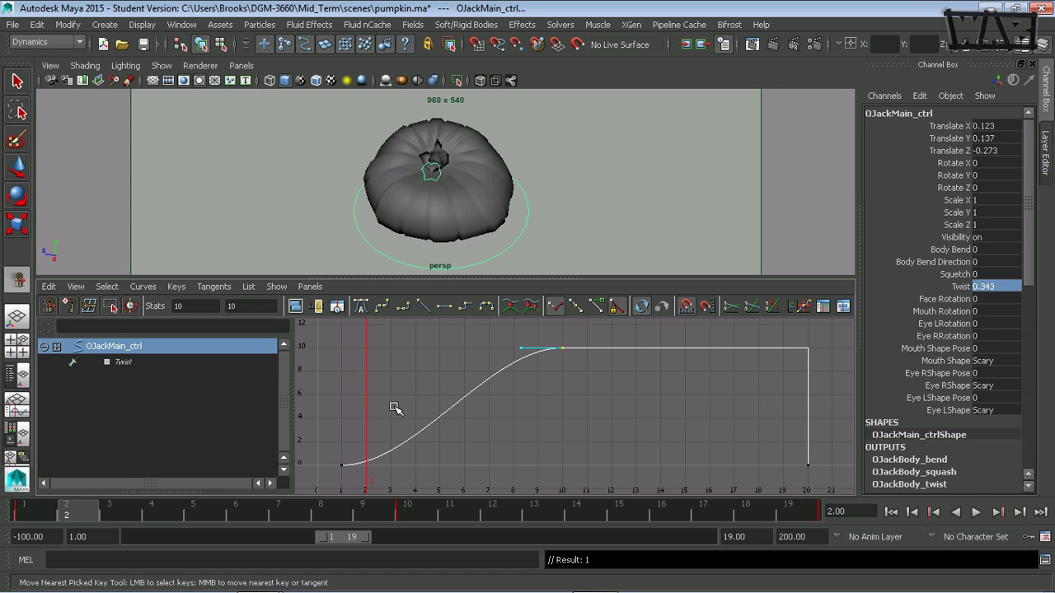
Step: Select the Twist curve's key at frame 1 and apply stepped tangents, followed by plateau tangents
drag(363, 458, 310, 481)
click(465, 308)
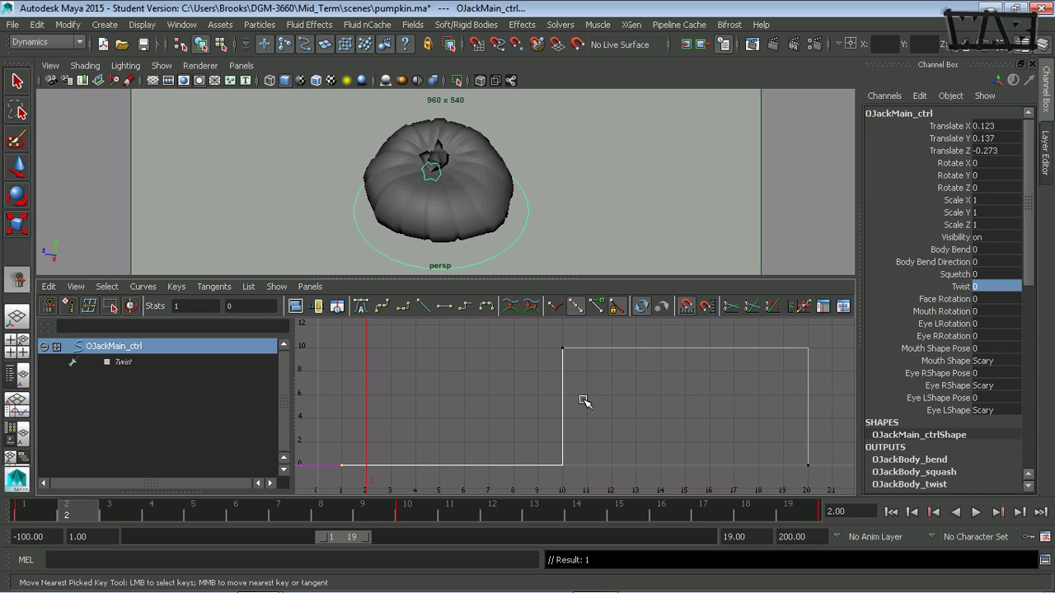
click(486, 308)
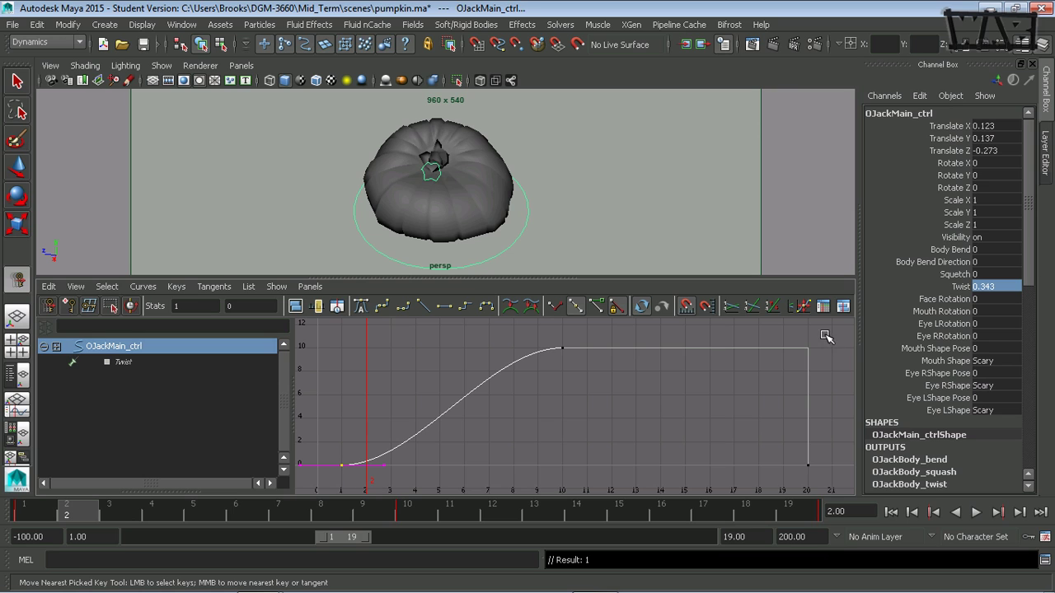
Step: Select all three Twist keys, apply spline tangents and finally auto tangents, and clear the key selection
drag(826, 336, 335, 488)
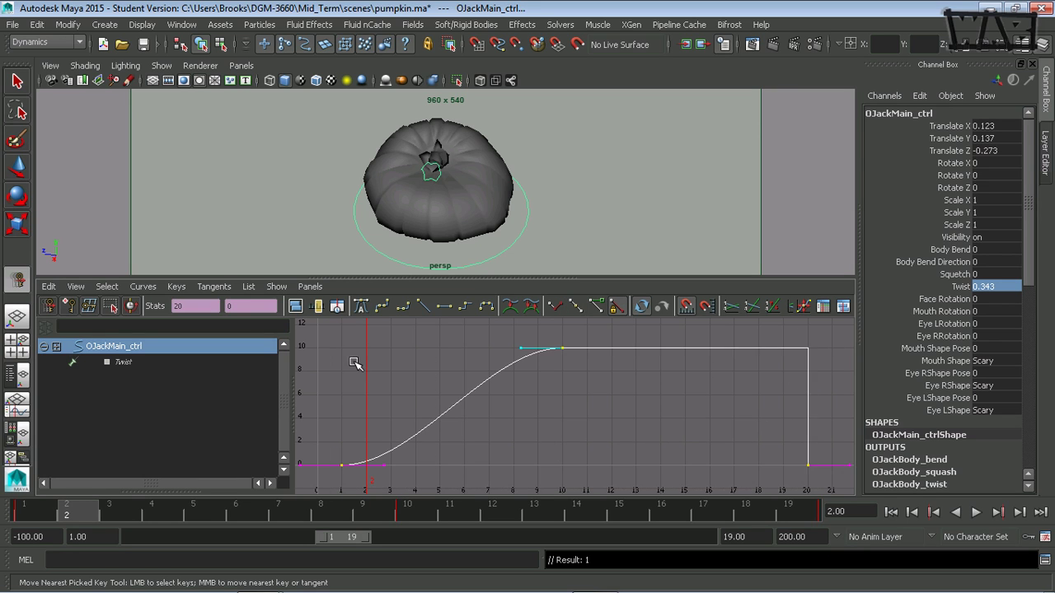
click(382, 306)
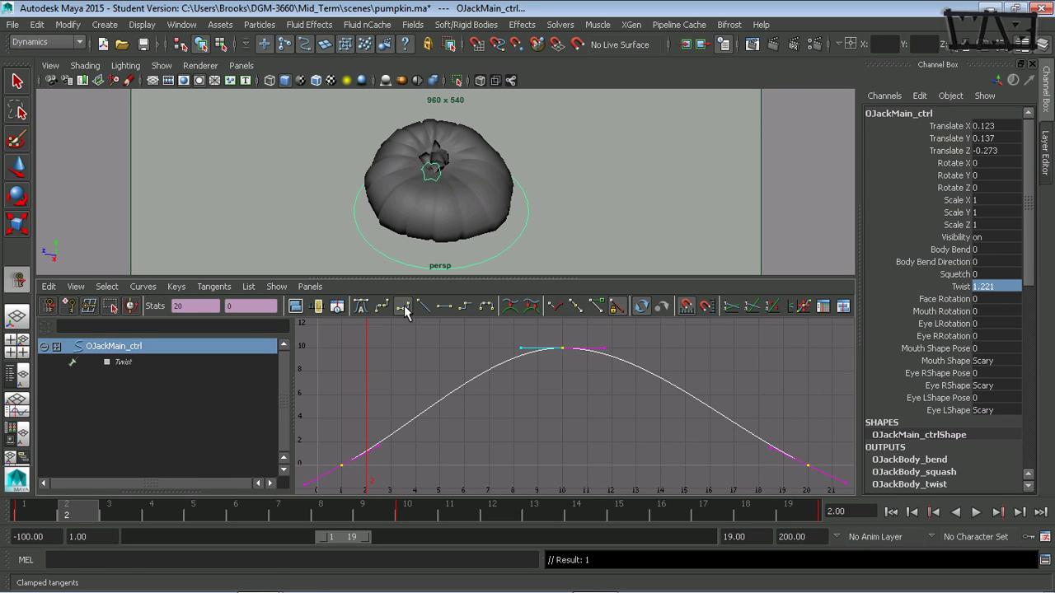
click(362, 306)
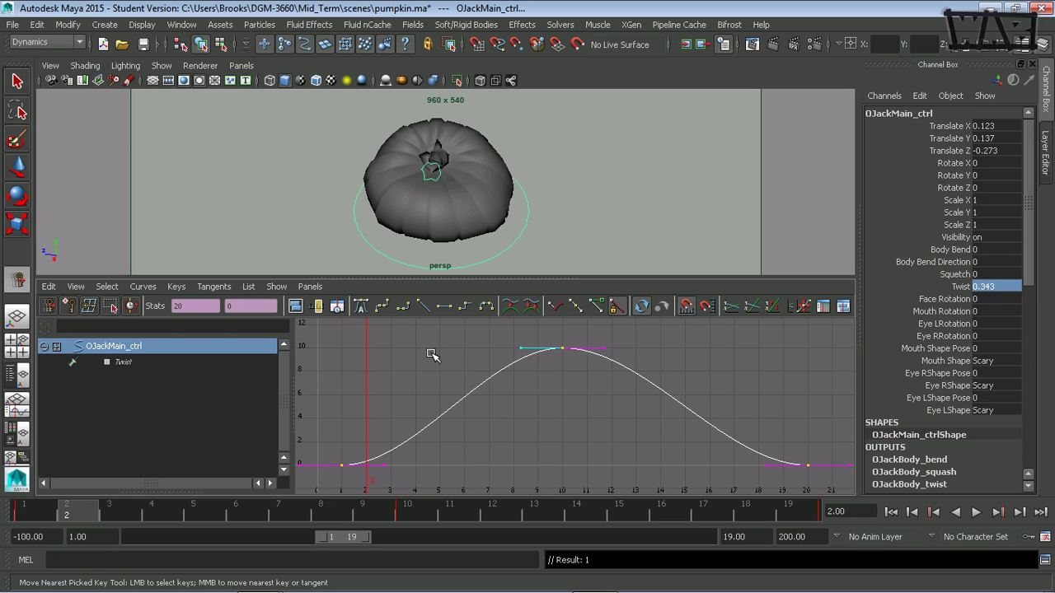
click(459, 381)
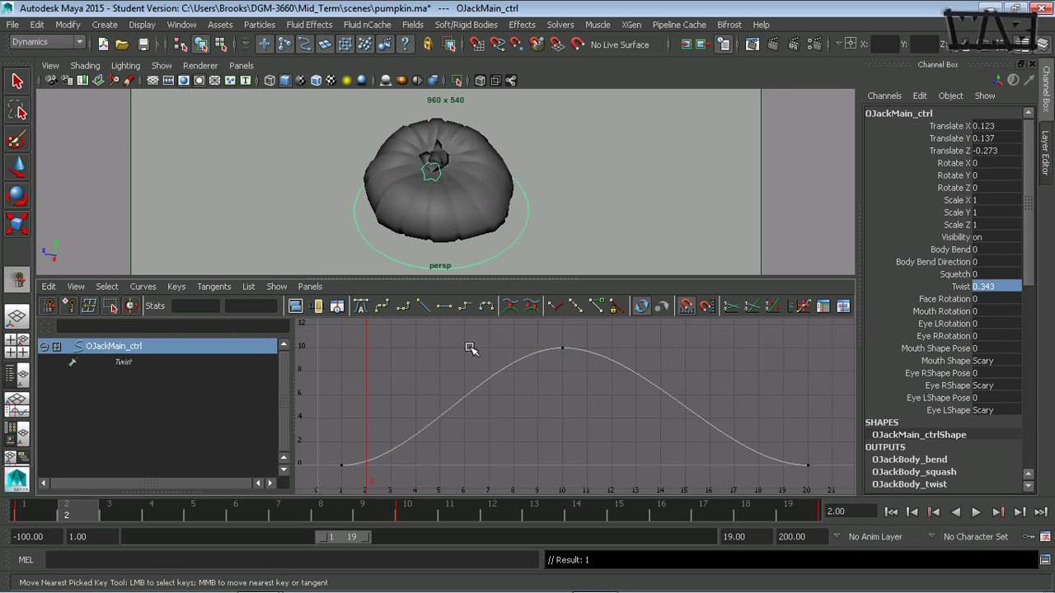
Step: Turn on the Infinity display in the Graph Editor for the Twist curve
click(144, 285)
mouse_move(155, 300)
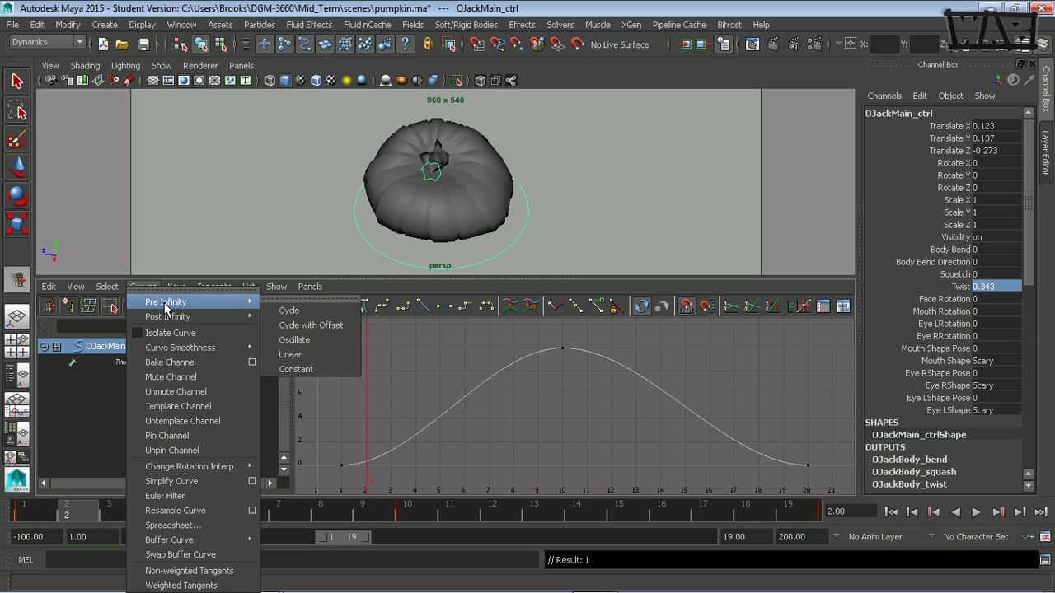
click(107, 287)
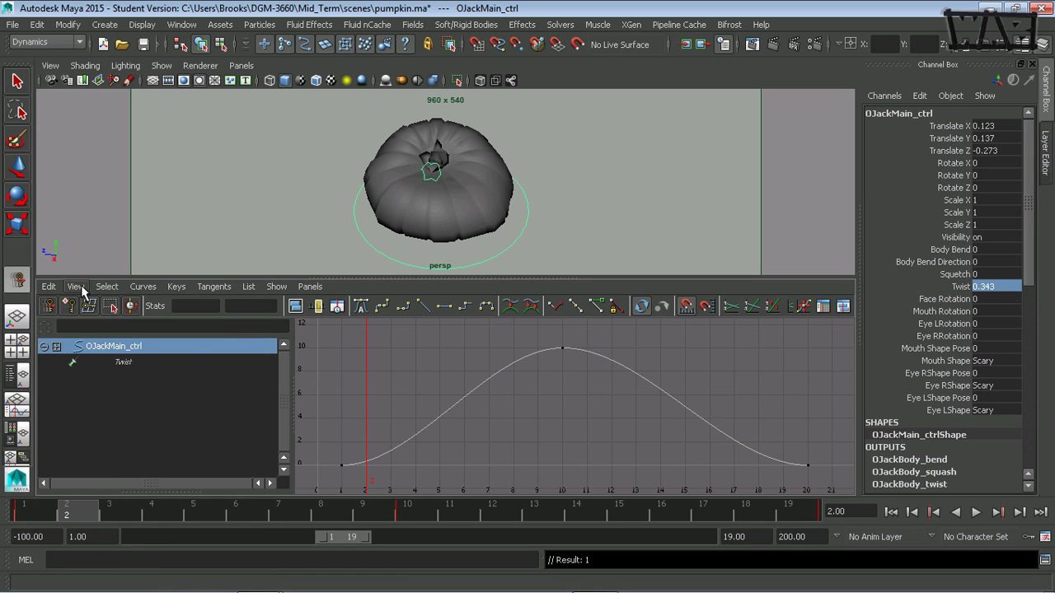
click(77, 287)
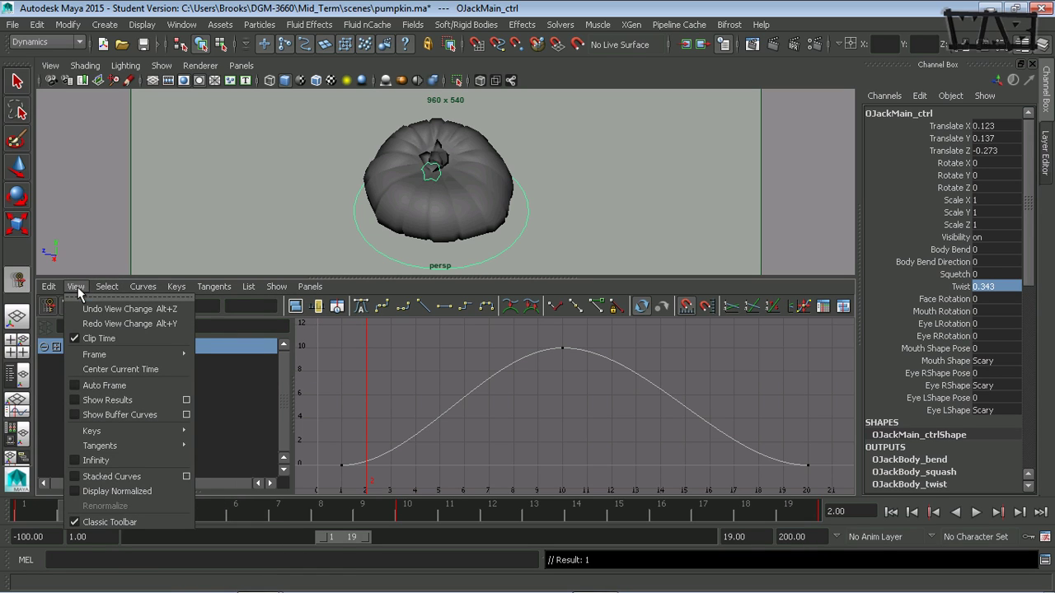
click(117, 459)
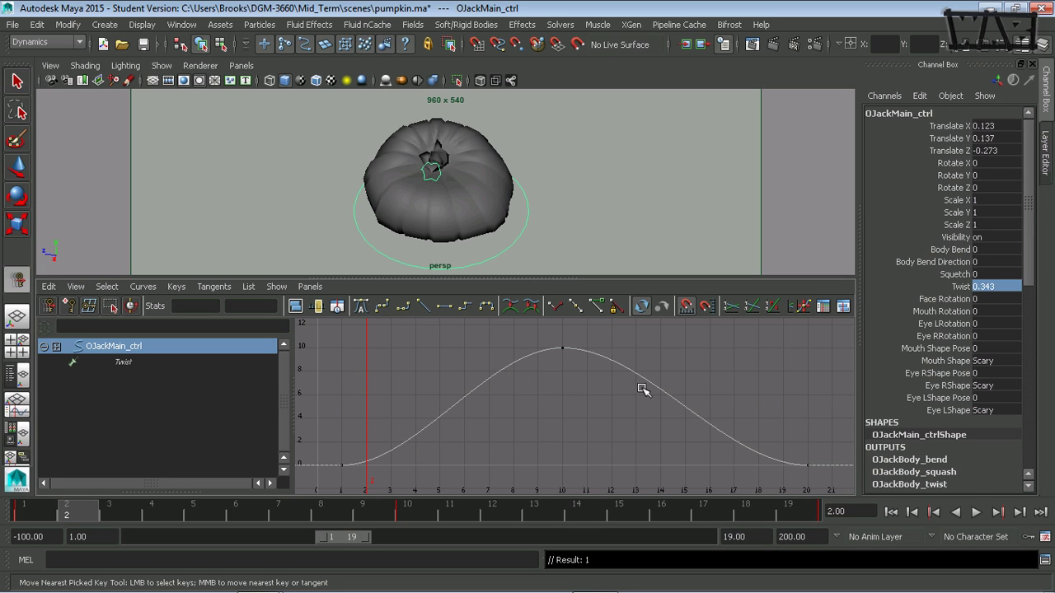
Step: Select all three keys of the Twist curve for editing their stats
drag(602, 334, 519, 376)
key(f)
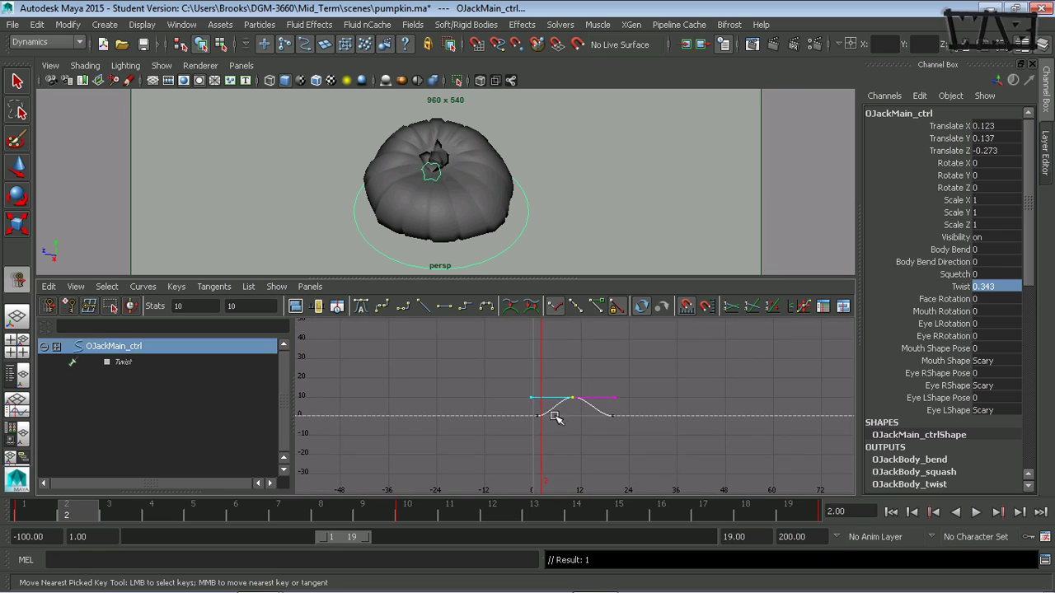
drag(477, 356, 614, 439)
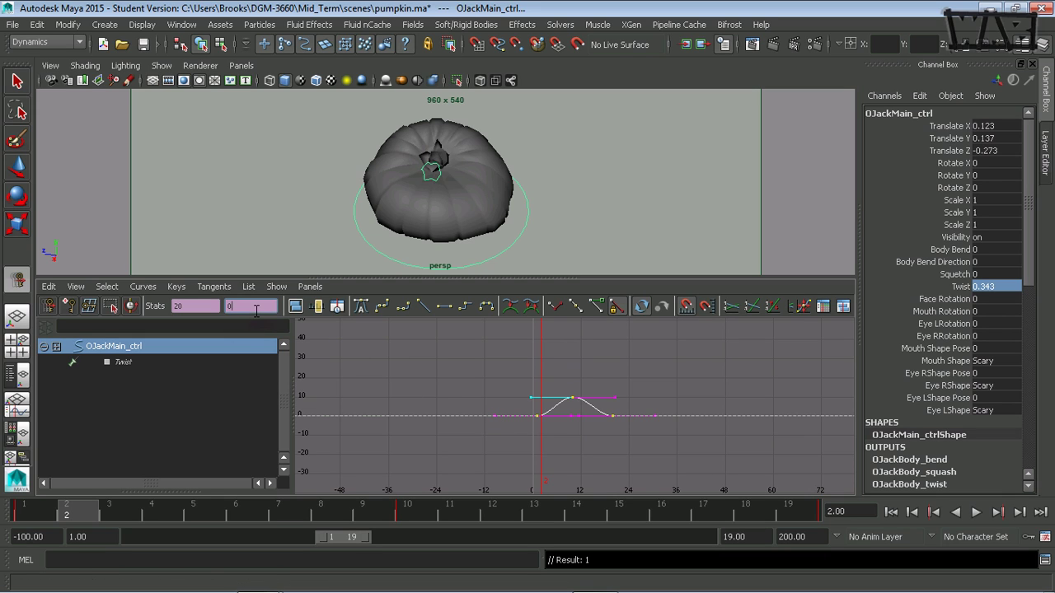
click(248, 305)
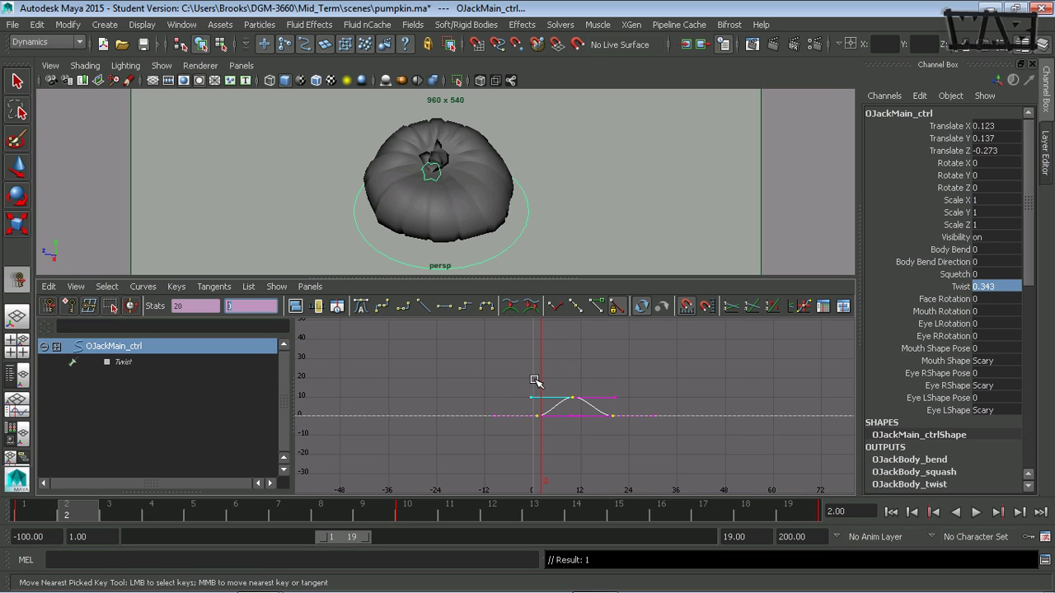
Step: Try shifting the times of all selected Twist keys with the relative entry +=10, and undo the shift
double_click(196, 306)
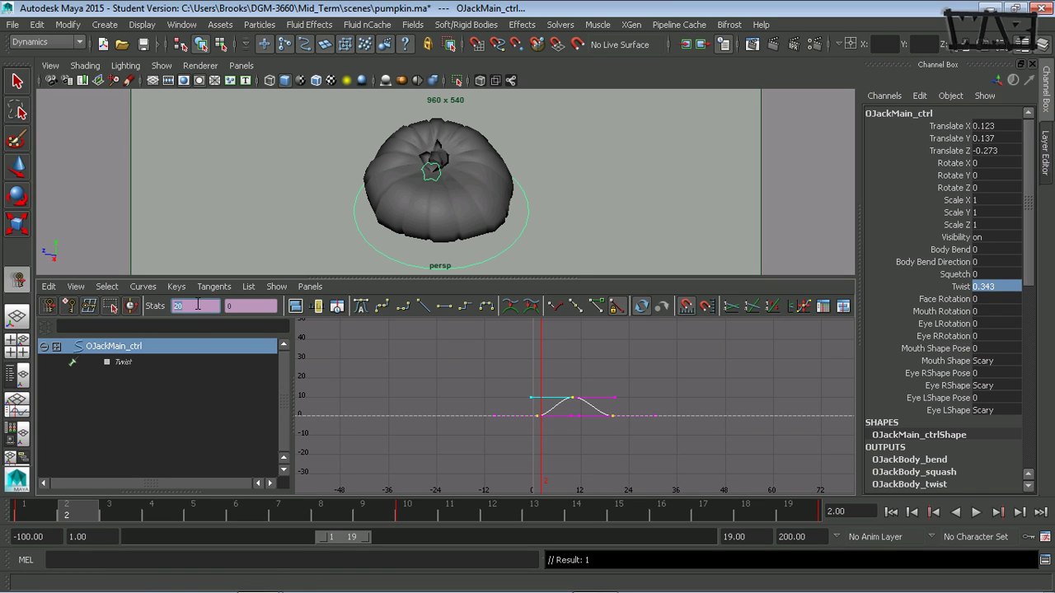
text(+)
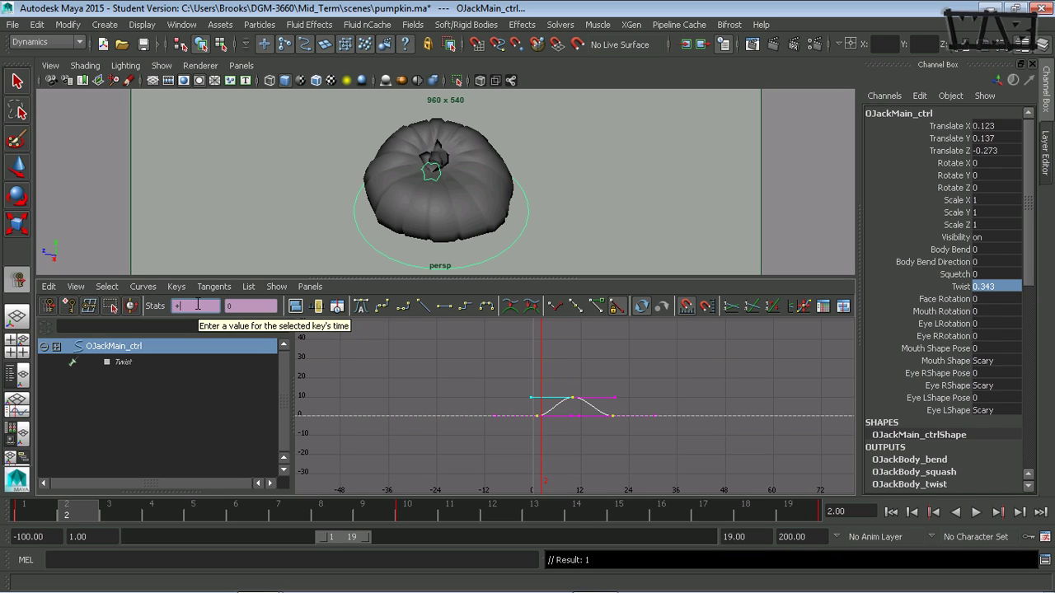
text(=)
text(10)
key(Return)
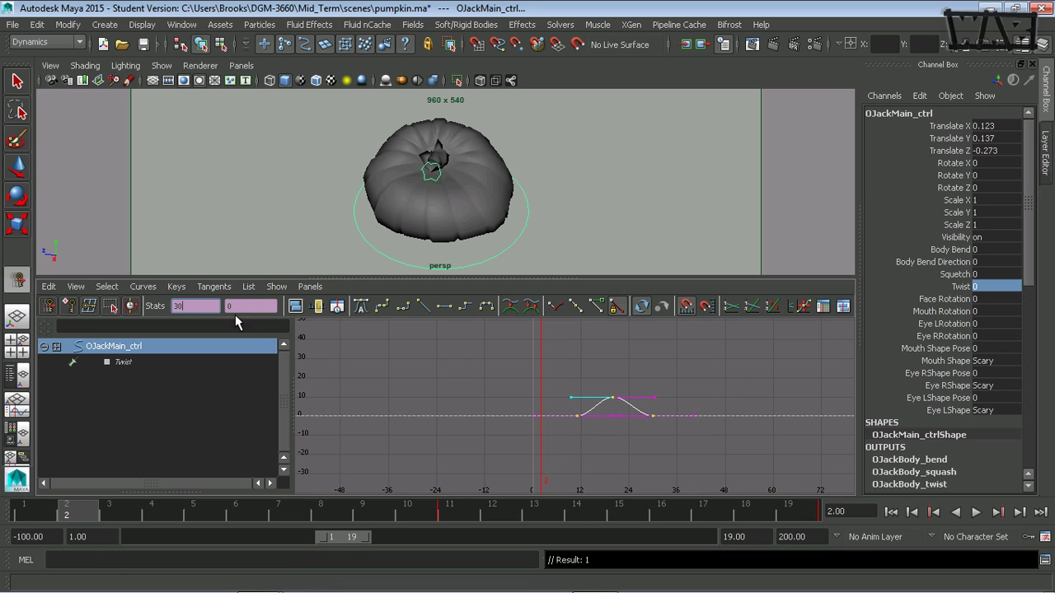
key(ctrl+z)
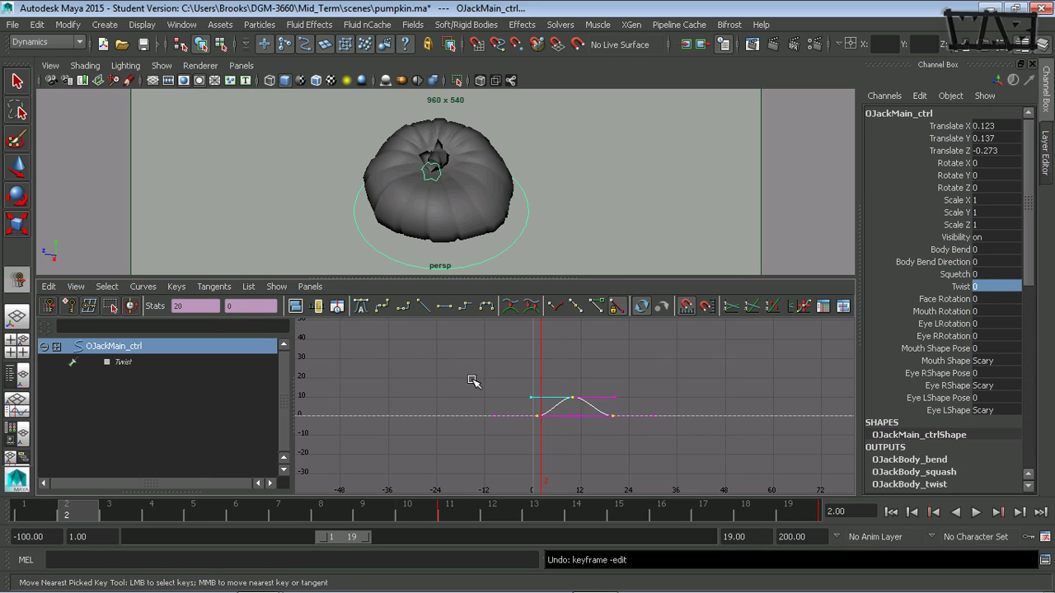
Step: Try doubling the times of all selected Twist keys with the relative entry *= 2, and undo the scaling
double_click(195, 305)
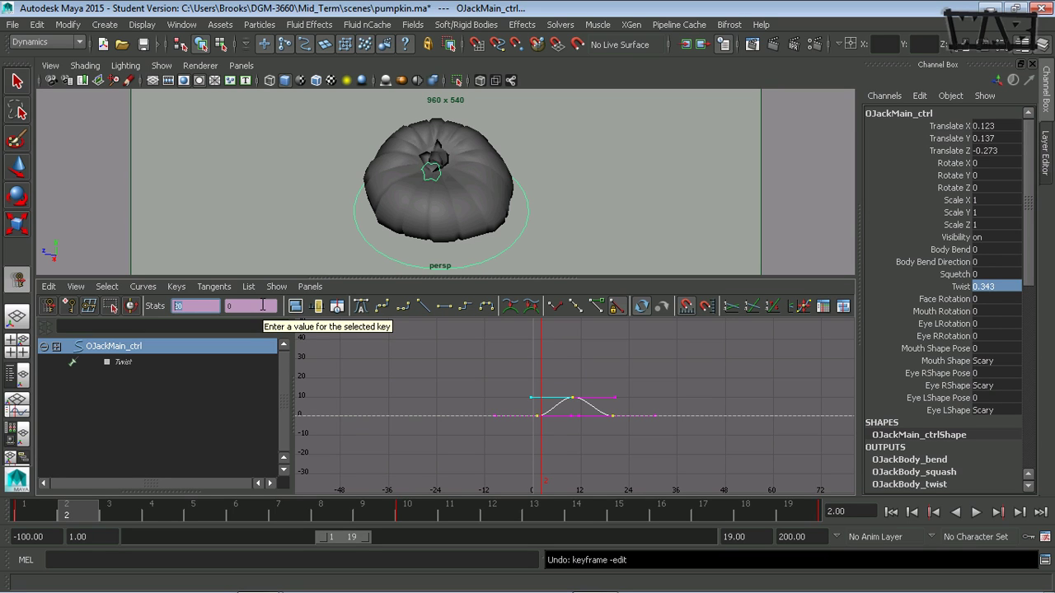
text(*)
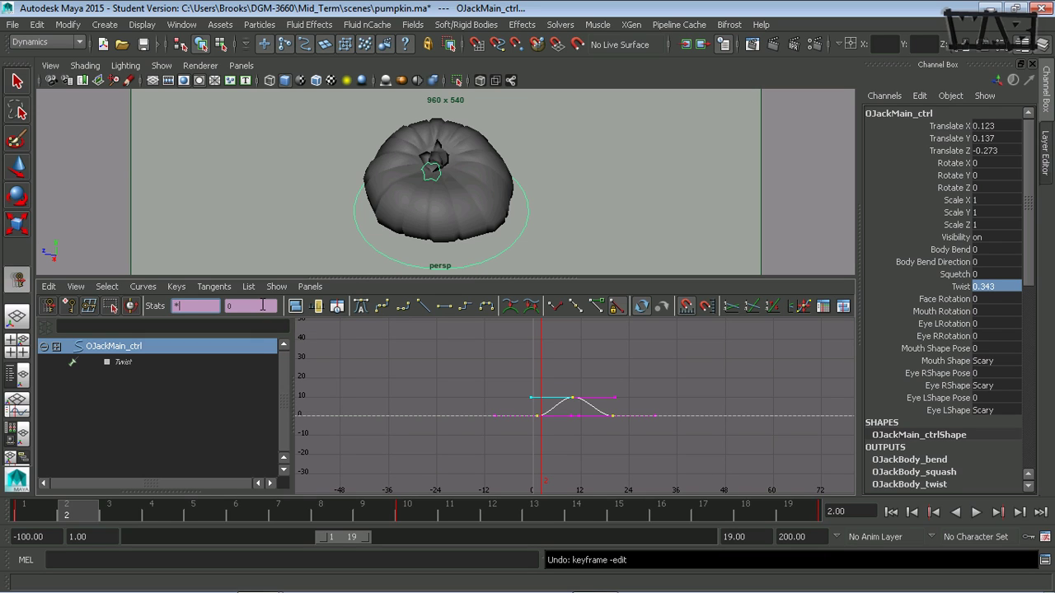
text(= 2)
key(Return)
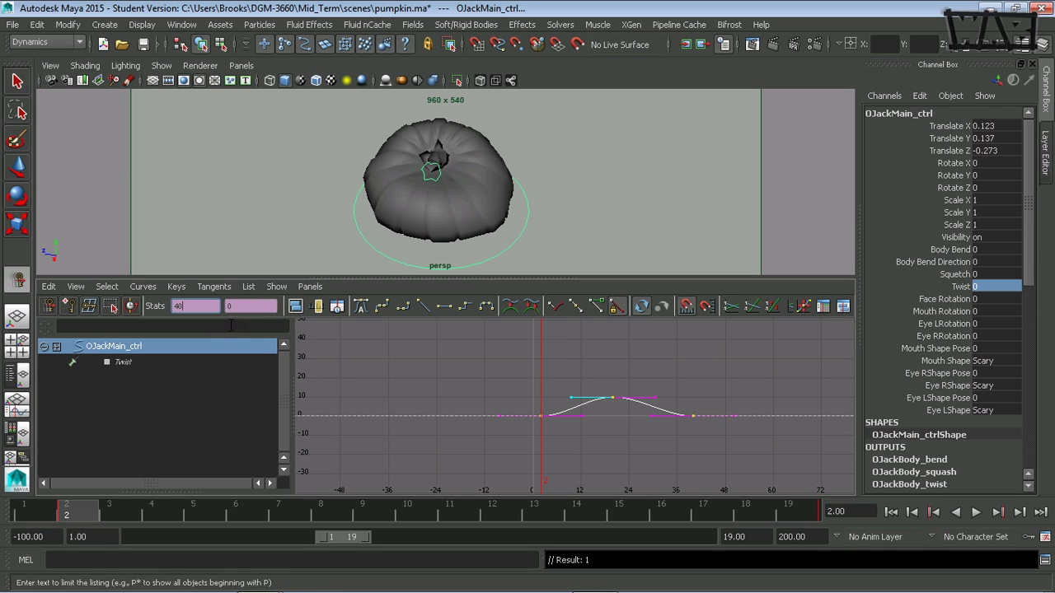
key(ctrl+z)
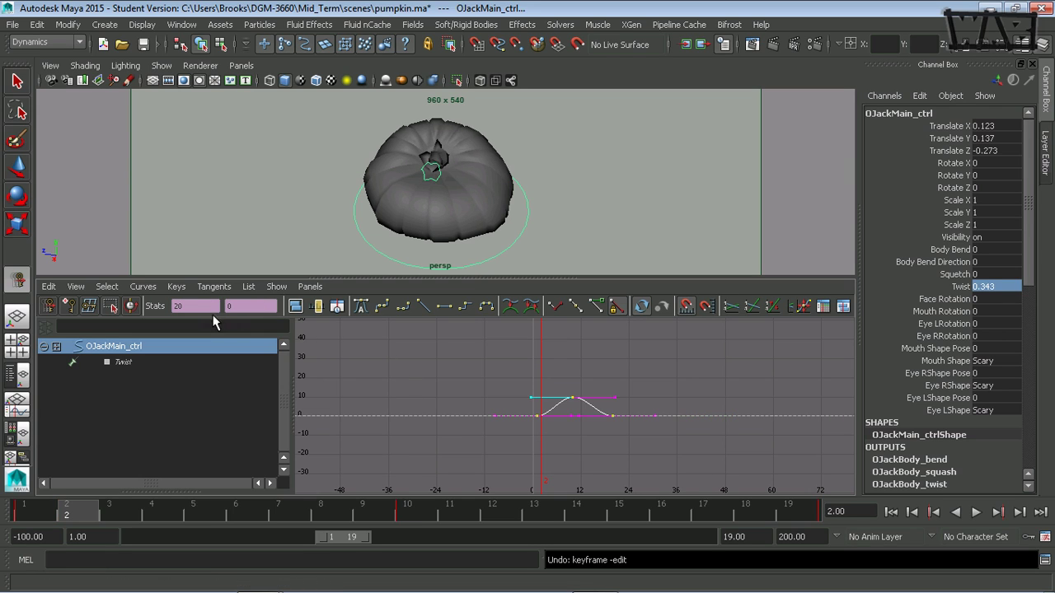
Step: Divide the times of all selected Twist keys by three with the relative entry /= 3
drag(216, 307, 173, 306)
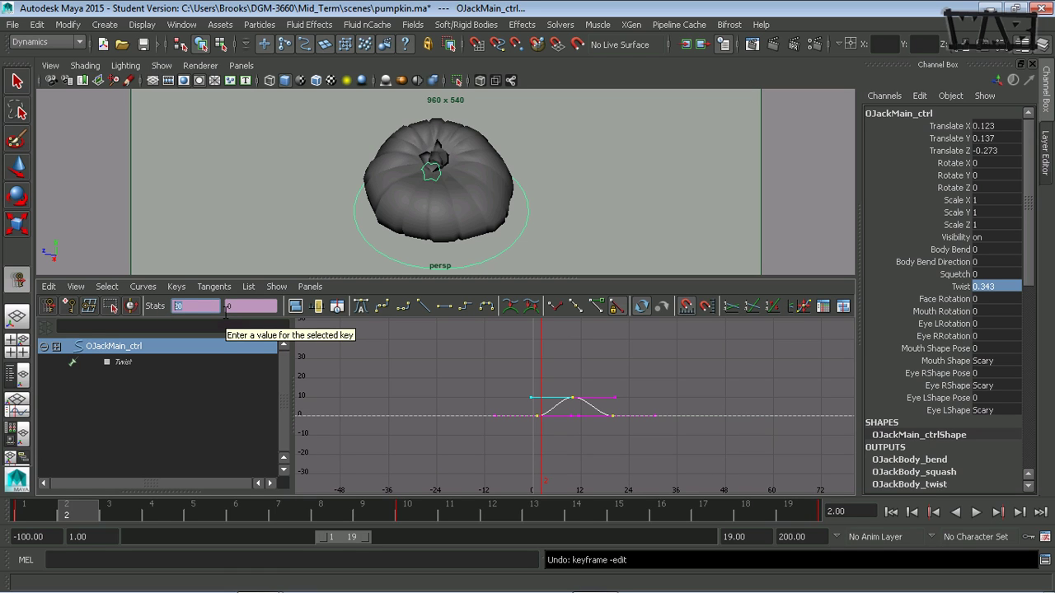
text(/= 3)
key(Return)
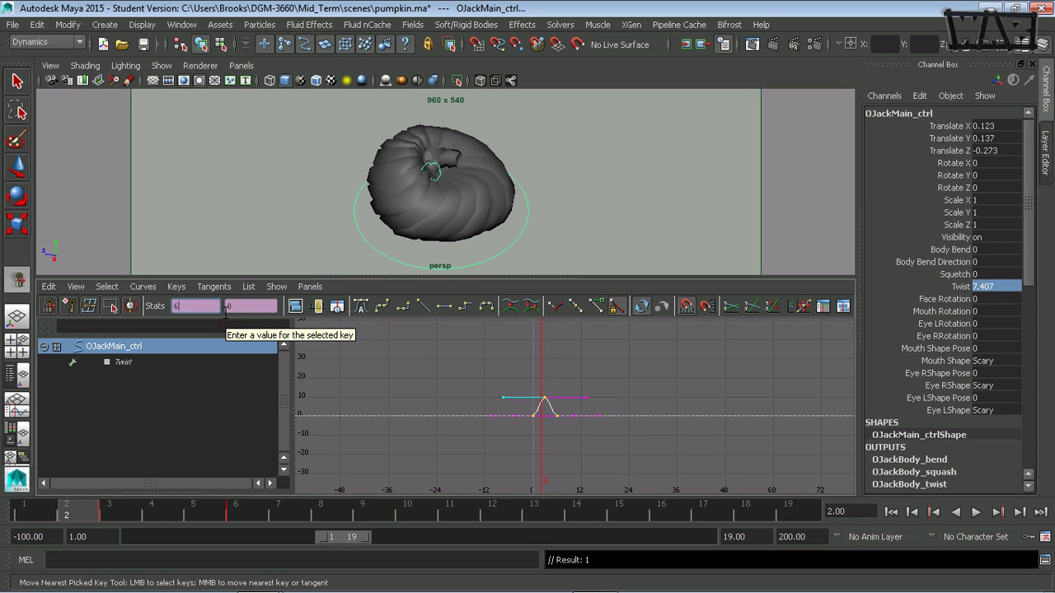
click(226, 310)
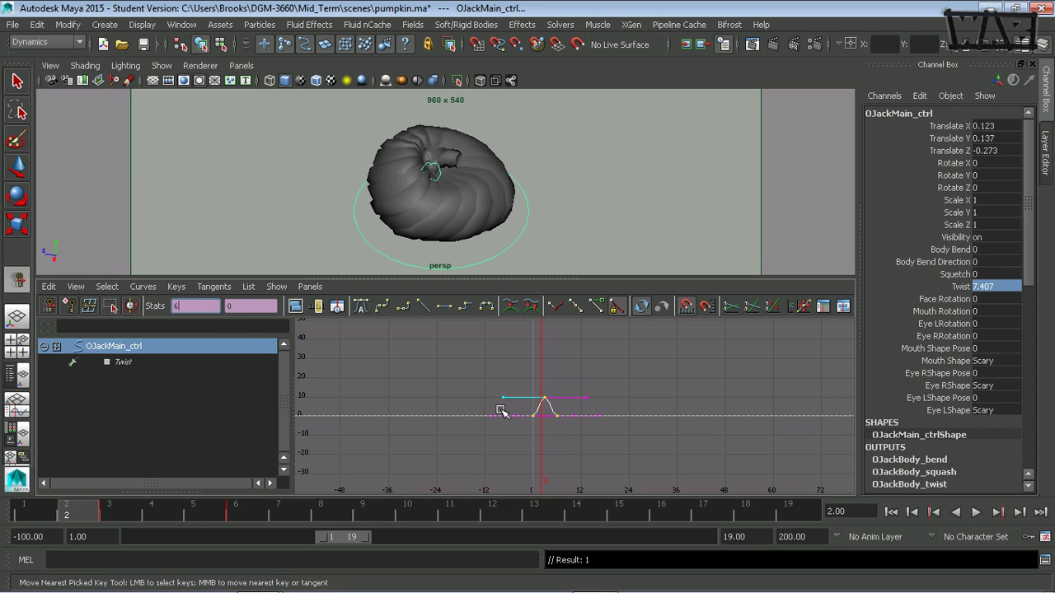
click(202, 305)
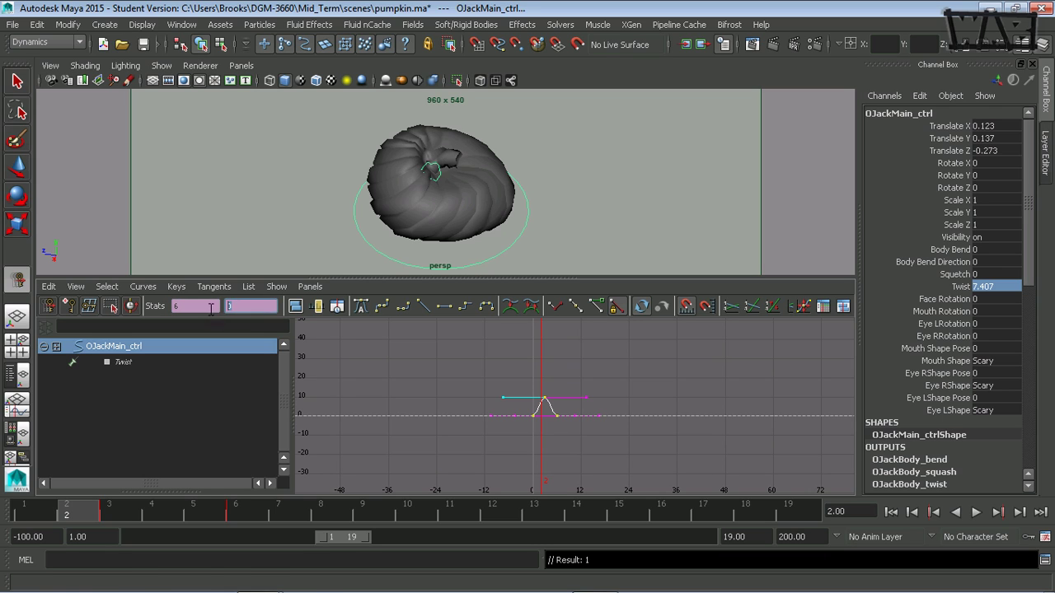
Step: Select only the Twist curve's peak key, multiply its value with *= 1.5, and reselect all the keys
drag(561, 387, 520, 406)
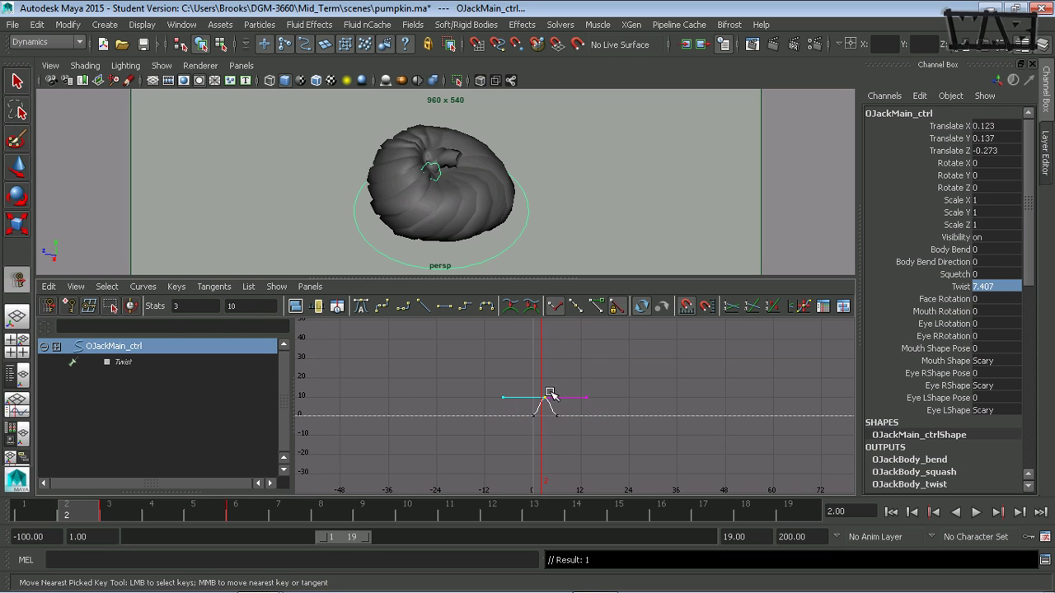
click(227, 307)
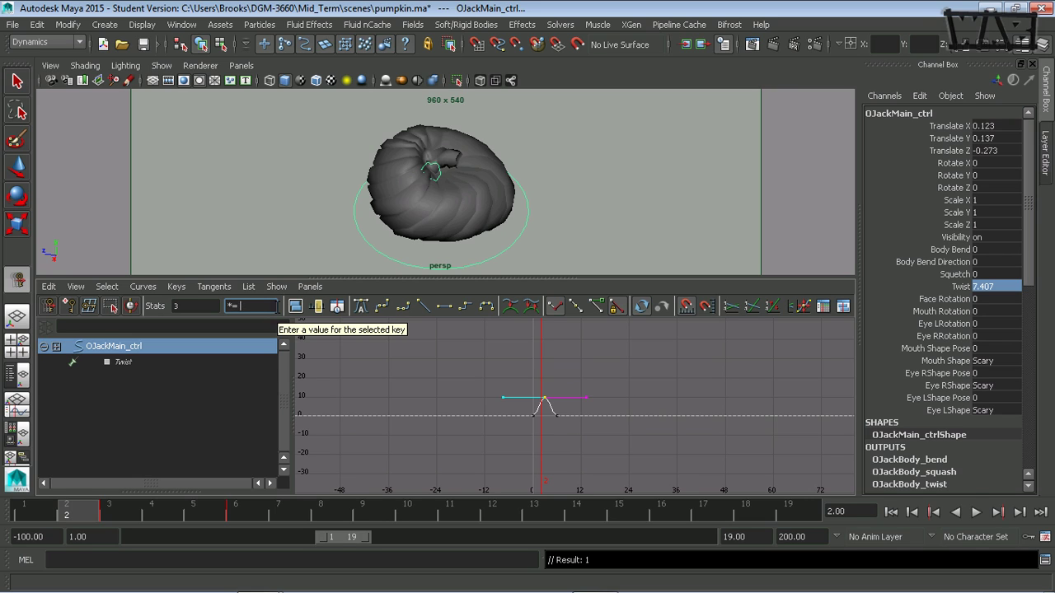
text(*= 1.5)
key(Return)
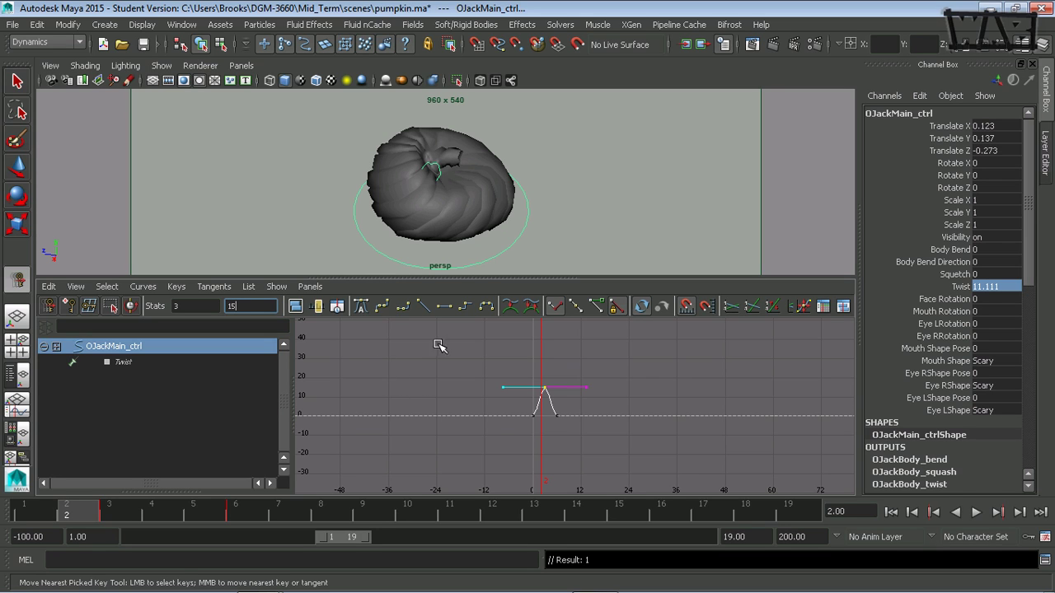
drag(445, 349, 593, 447)
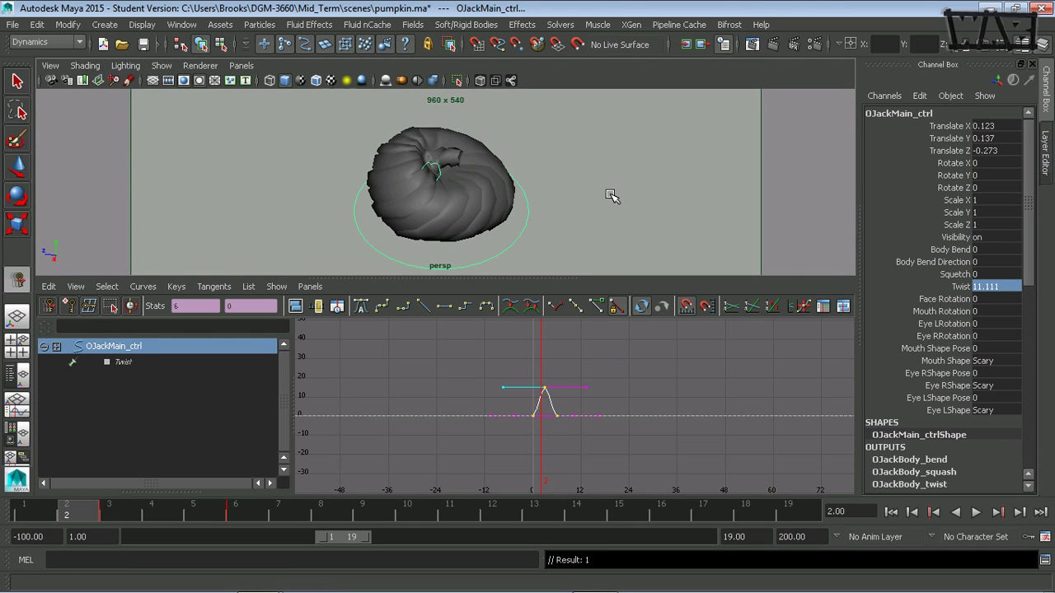
Step: Try keying only the translate, only the rotate and only the scale channels at frame 2, undoing each one
key(shift+w)
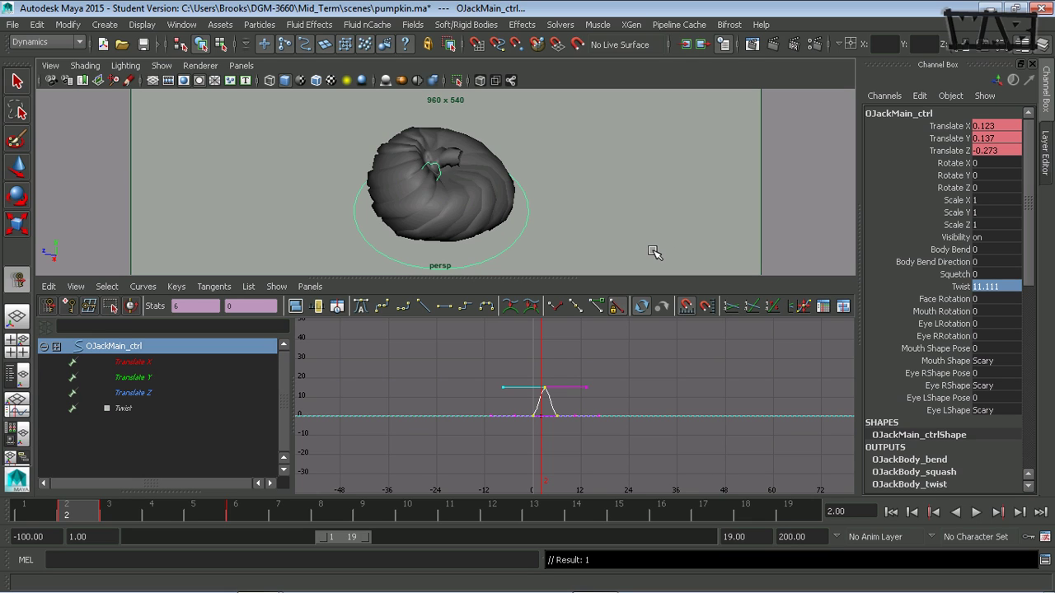
key(ctrl+z)
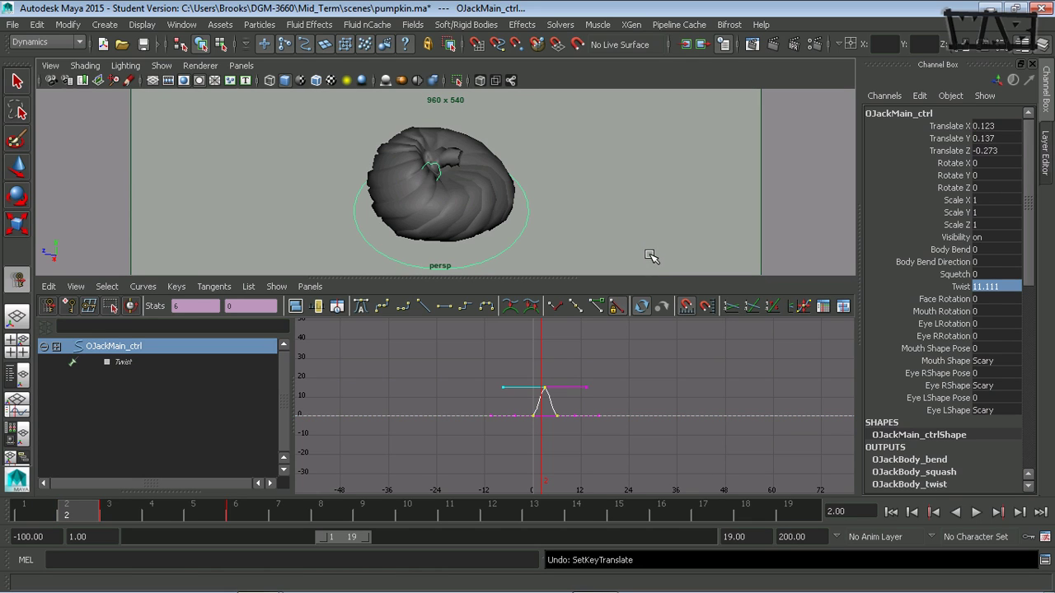
key(shift+e)
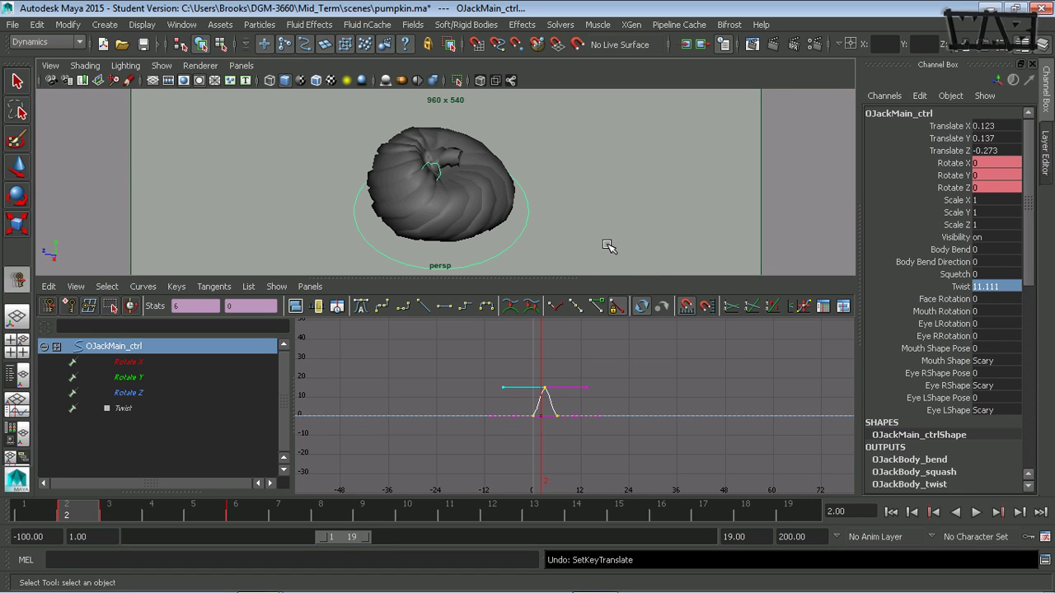
key(ctrl+z)
key(shift+r)
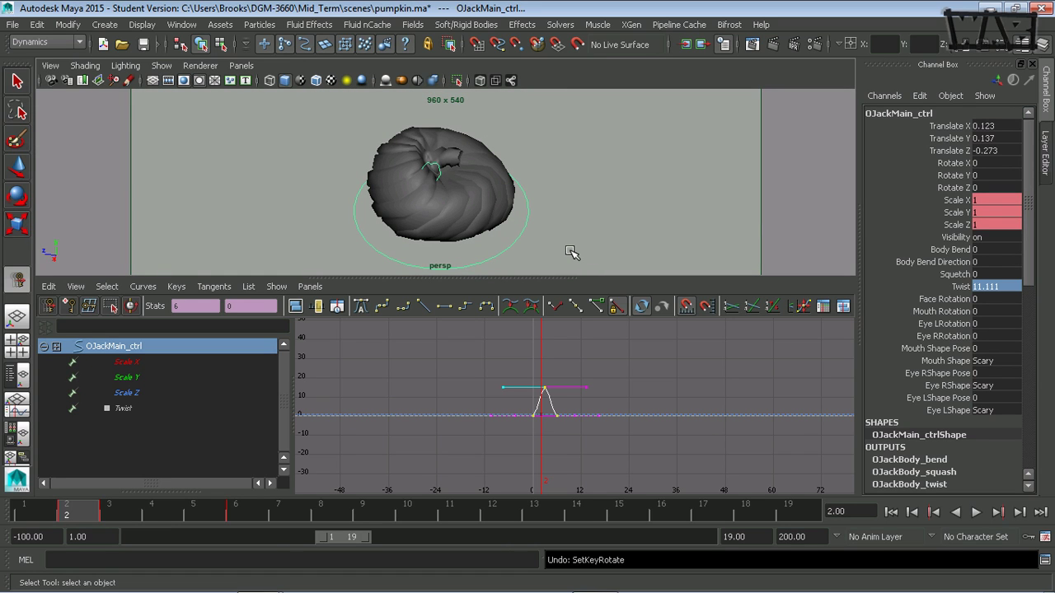
key(ctrl+z)
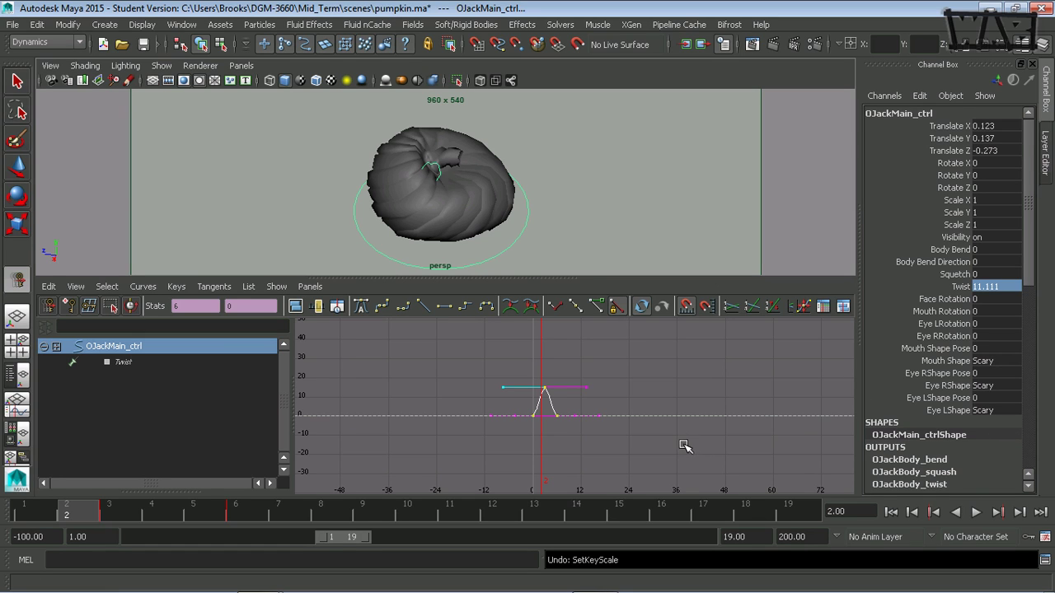
Step: Turn on automatic keyframing for the scene
click(1027, 538)
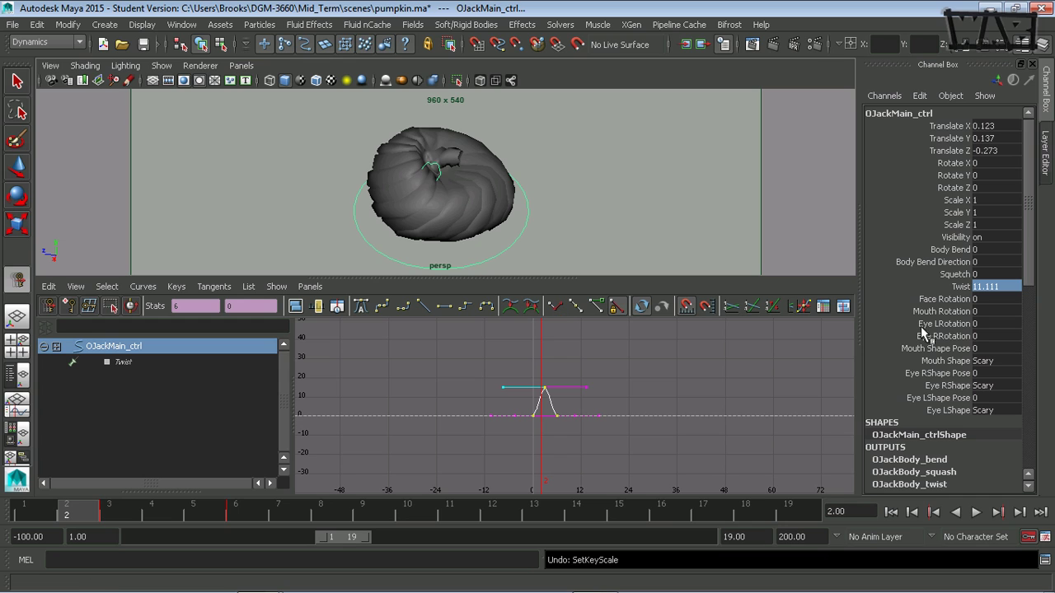
Step: Lower the Twist attribute to 8.111 at frame 2 so automatic keyframing records a key
click(958, 287)
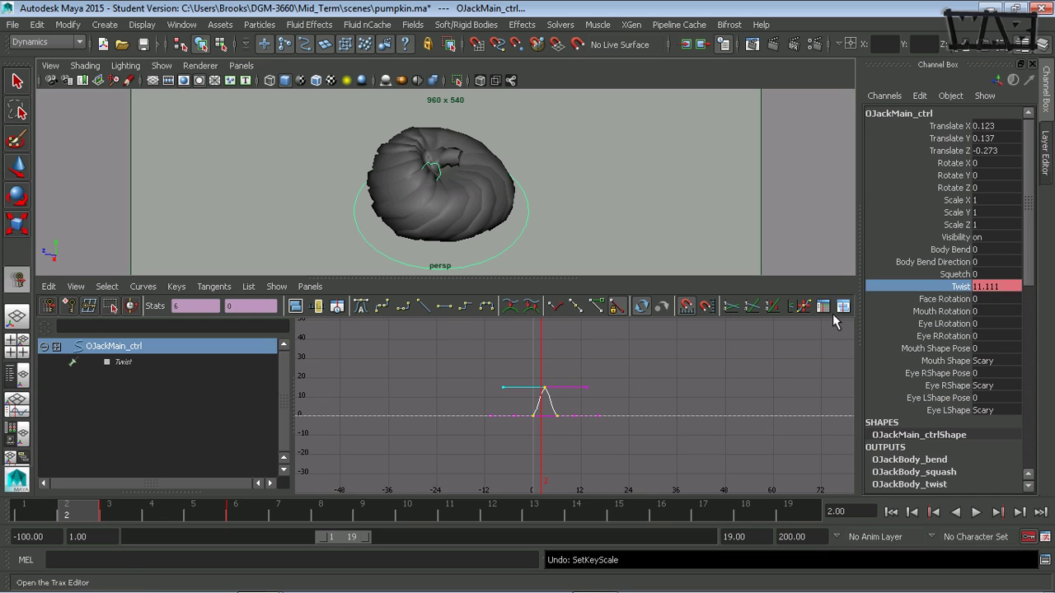
middle_drag(608, 228, 655, 235)
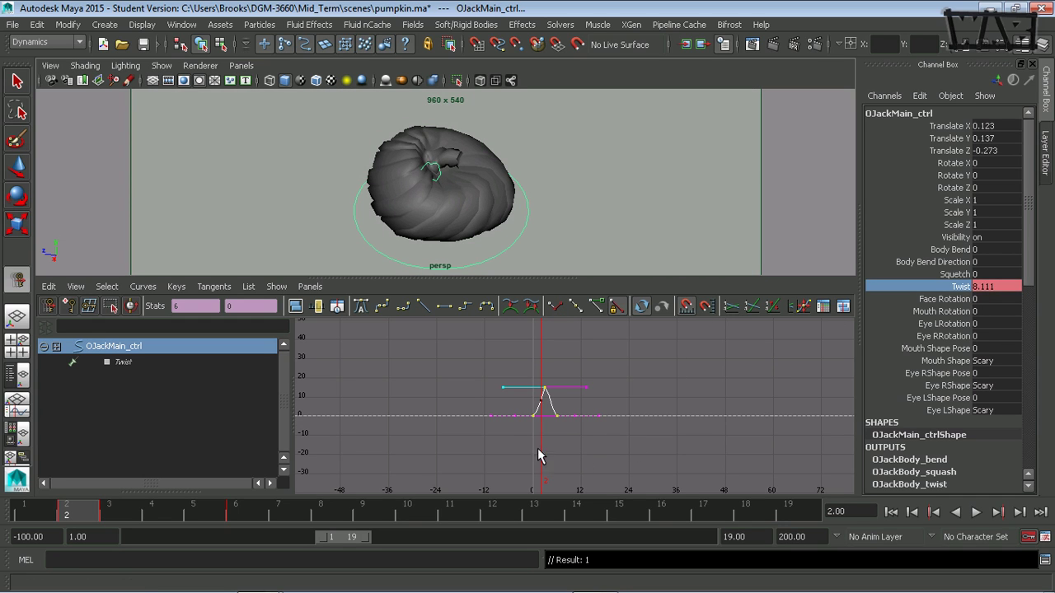
Step: Select the new frame 2 key on the Twist curve to examine it, and undo that selection
alt+right_drag(537, 449, 706, 420)
alt+middle_drag(706, 419, 837, 399)
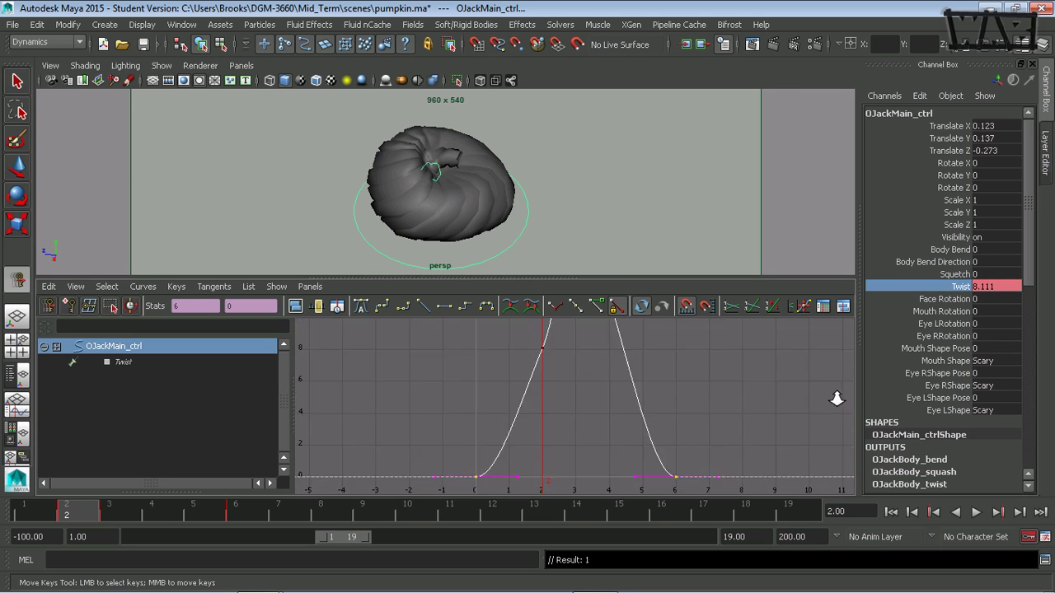
key(f)
drag(564, 358, 544, 379)
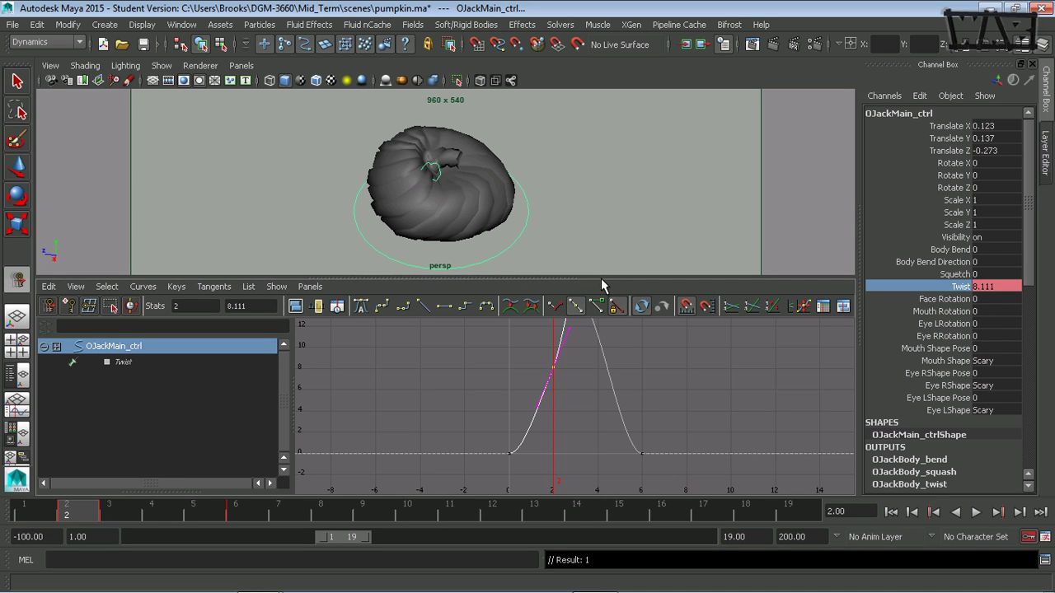
alt+right_drag(690, 395, 645, 400)
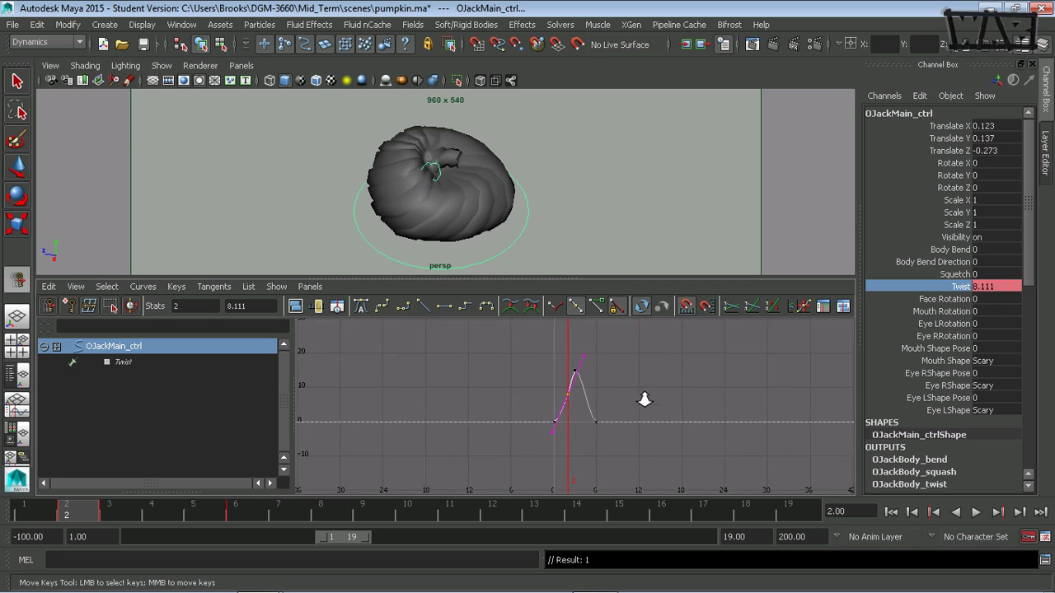
alt+middle_drag(628, 398, 553, 405)
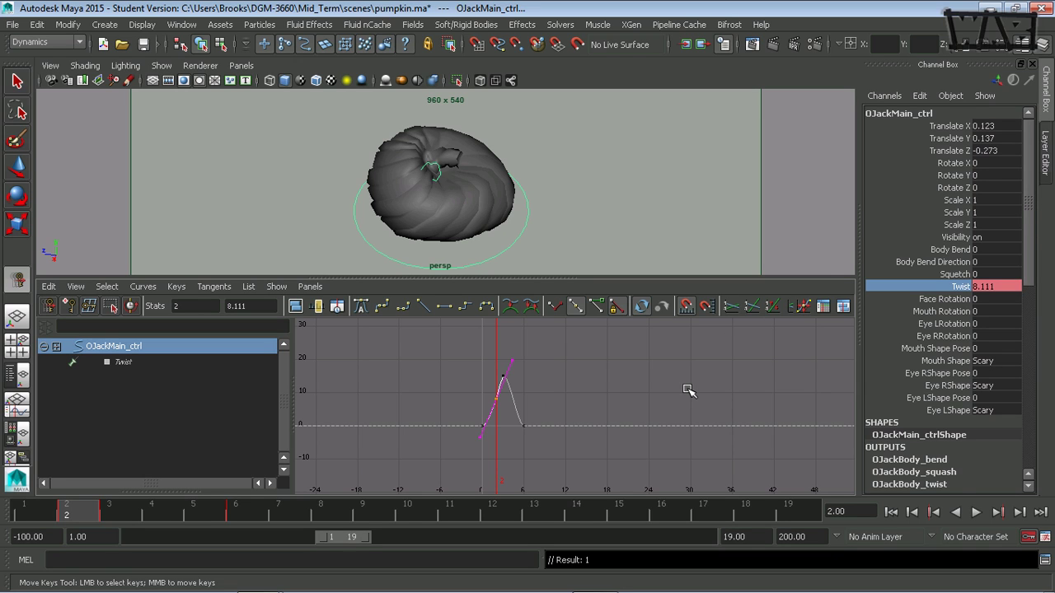
key(ctrl+z)
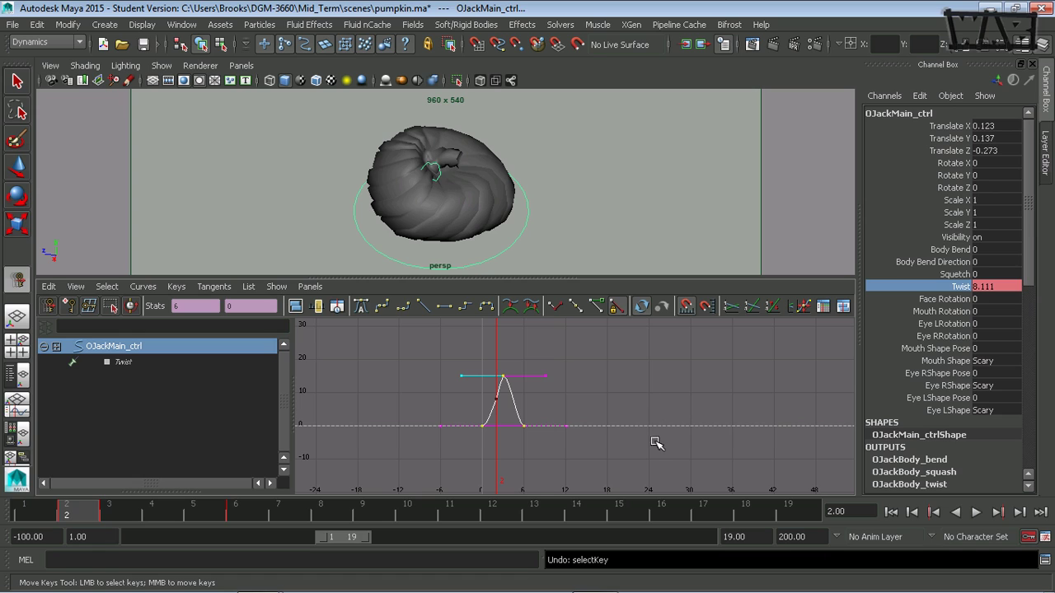